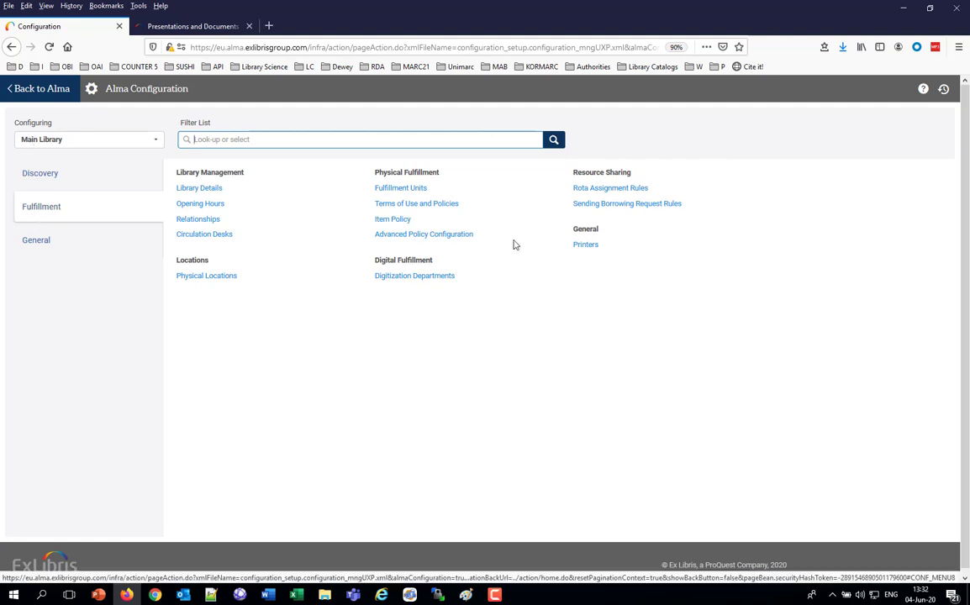
- Begin a new printout-queue printer in the Main Library's printer configuration with code BrandNew and name Brand New Printout Queue
{"action": "left_click", "coordinate": [586, 245]}
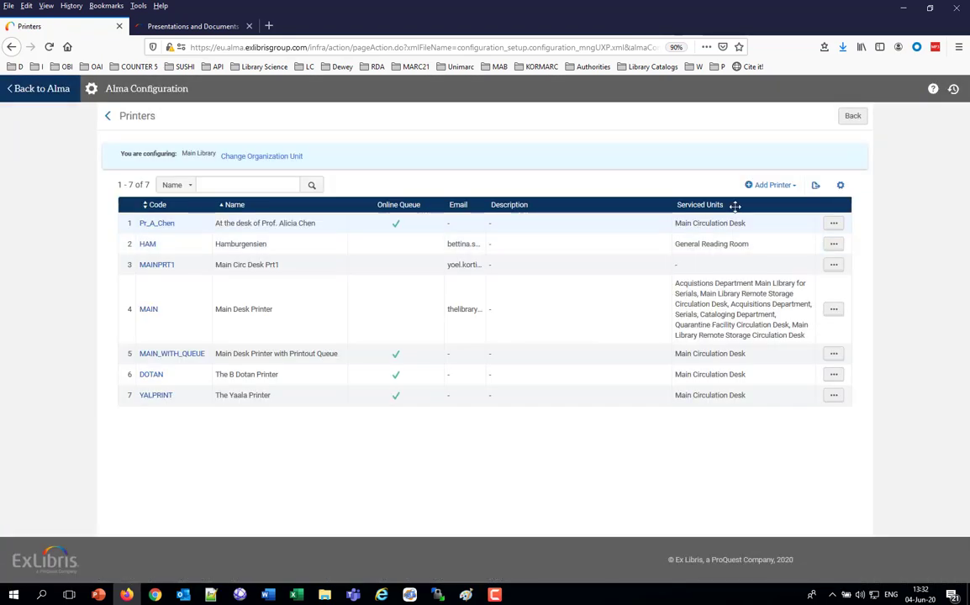
{"action": "left_click", "coordinate": [772, 186]}
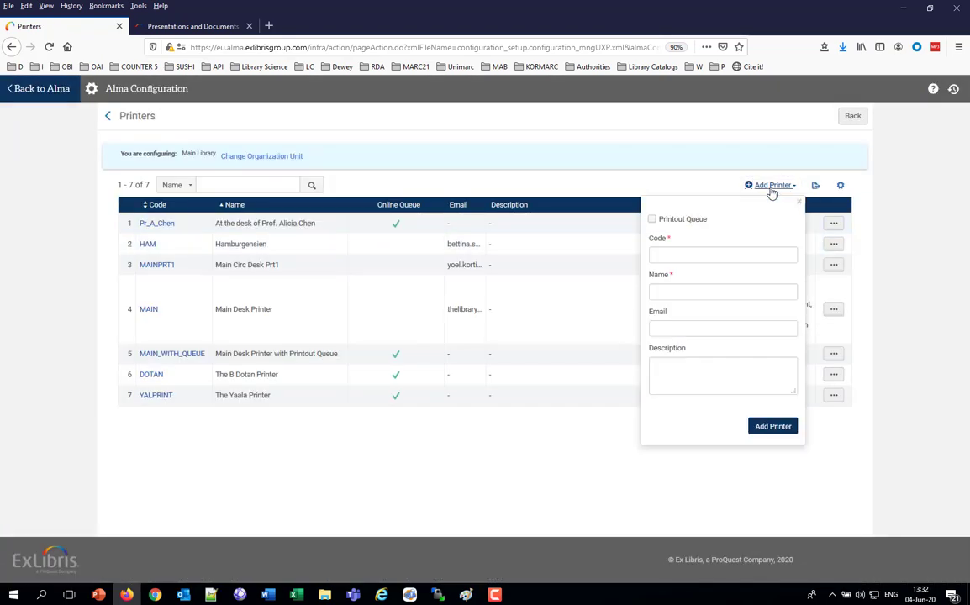
{"action": "left_click", "coordinate": [652, 220]}
{"action": "left_click", "coordinate": [662, 327]}
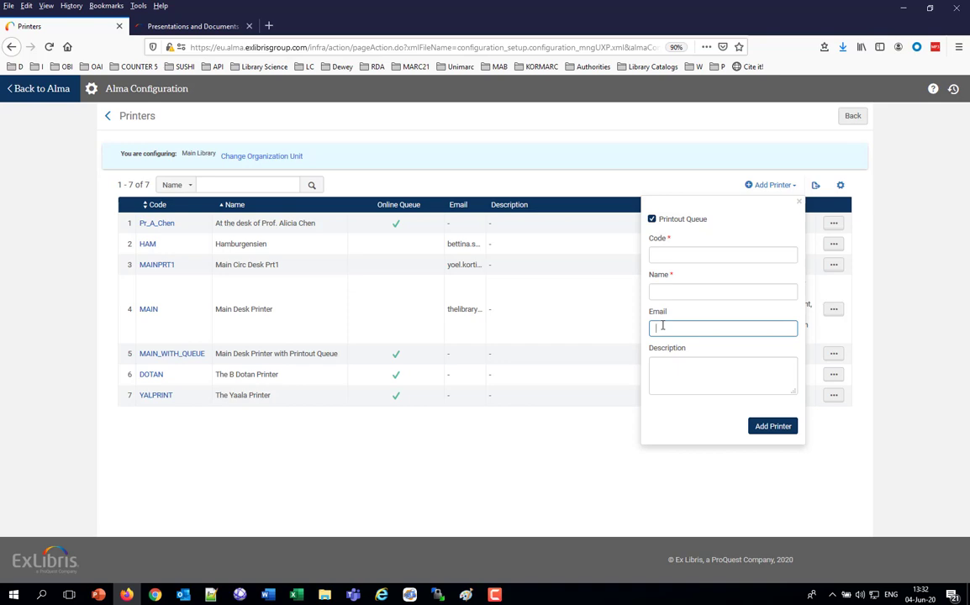
{"action": "left_click", "coordinate": [686, 250]}
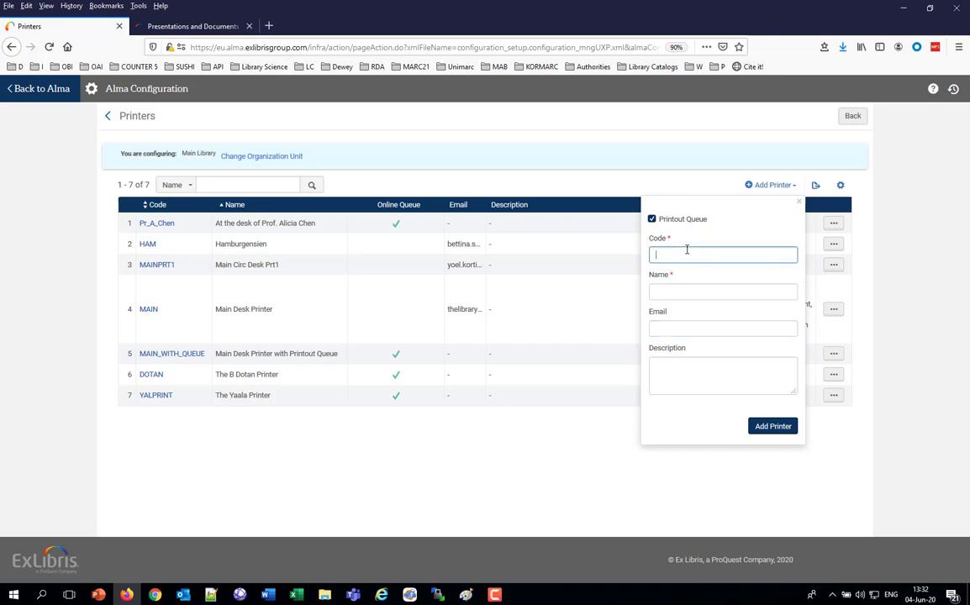
{"action": "type", "text": "BrandNew"}
{"action": "left_click", "coordinate": [667, 295]}
{"action": "type", "text": "B"}
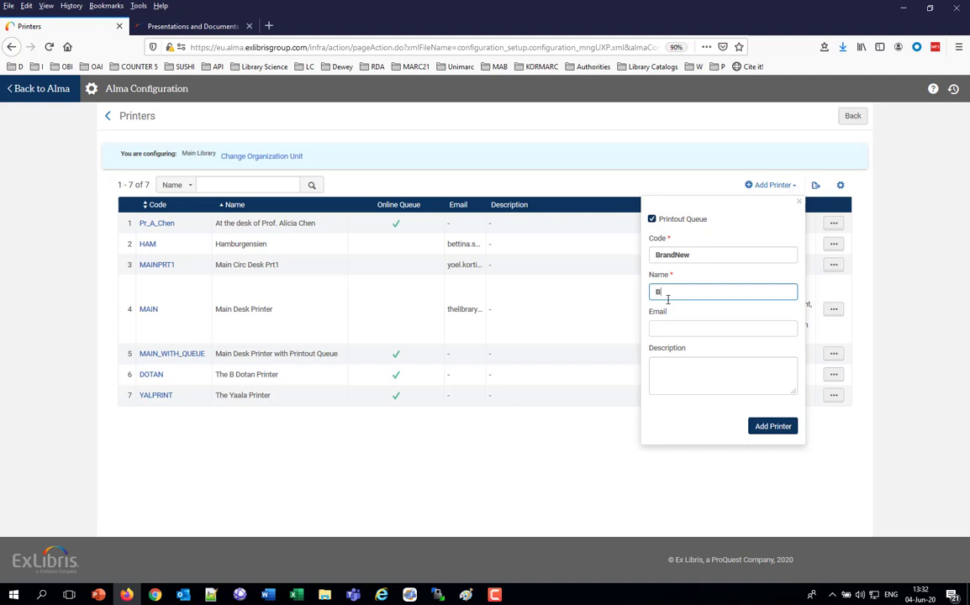
{"action": "type", "text": "rand New Printout Queue"}
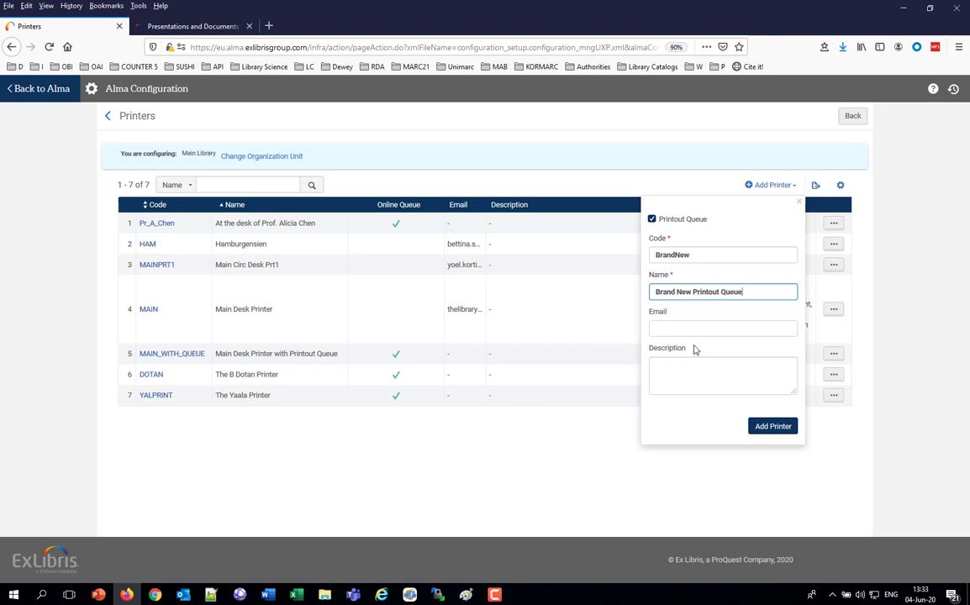
- Enter the description "Brand New Printout Queue used during demo" and add the printer
{"action": "triple_click", "coordinate": [754, 294]}
{"action": "key", "text": "ctrl+c"}
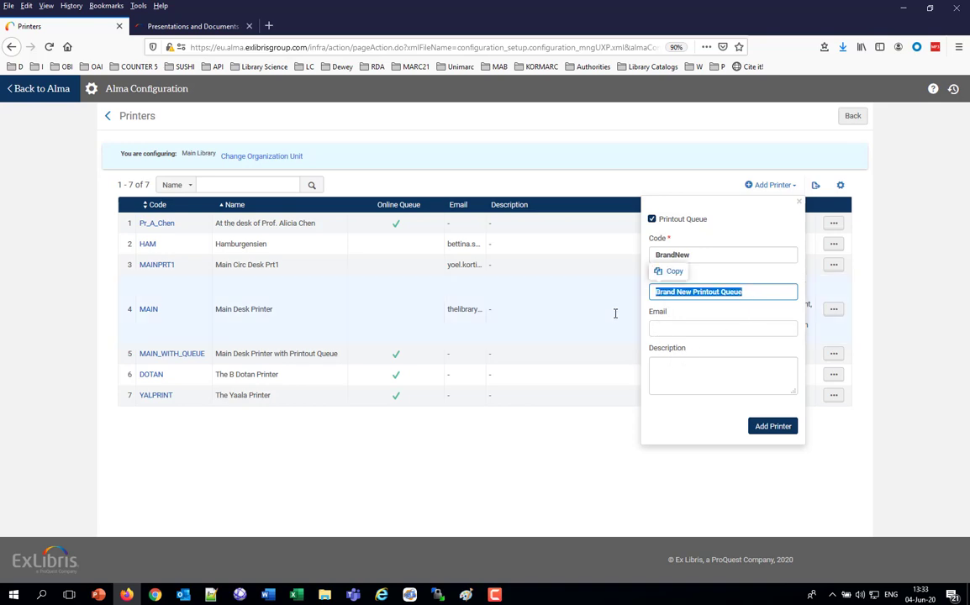
{"action": "left_click", "coordinate": [664, 368]}
{"action": "key", "text": "ctrl+v"}
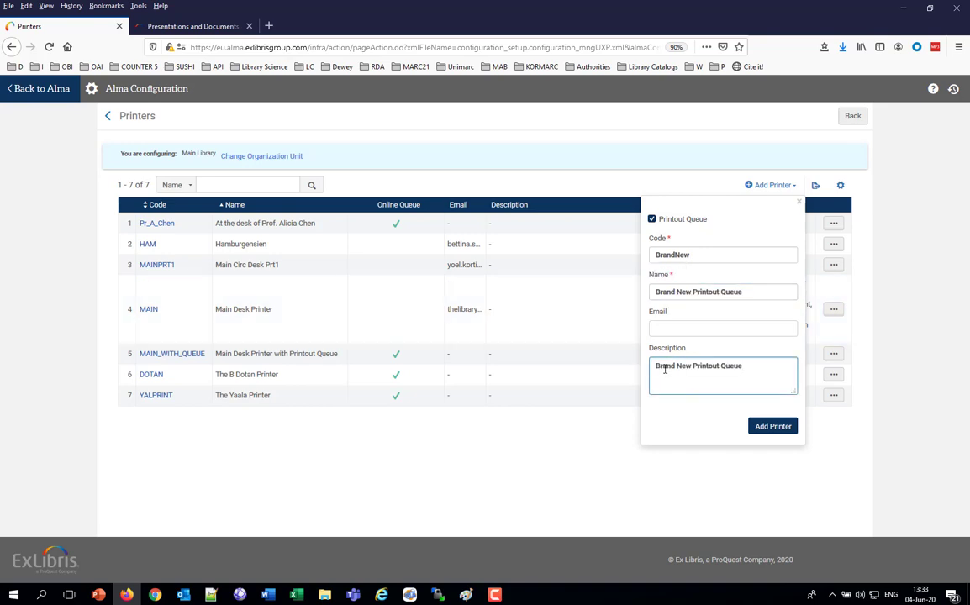
{"action": "type", "text": "used during demo"}
{"action": "left_click", "coordinate": [773, 427]}
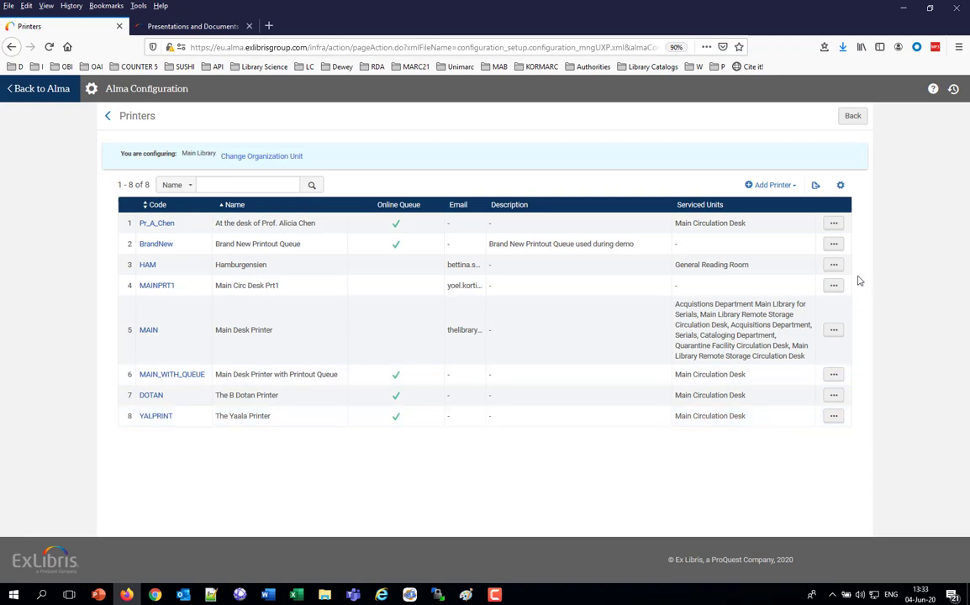
- Attach the Main Circulation Desk to the BrandNew printer and save its details
{"action": "left_click", "coordinate": [833, 244]}
{"action": "left_click", "coordinate": [793, 265]}
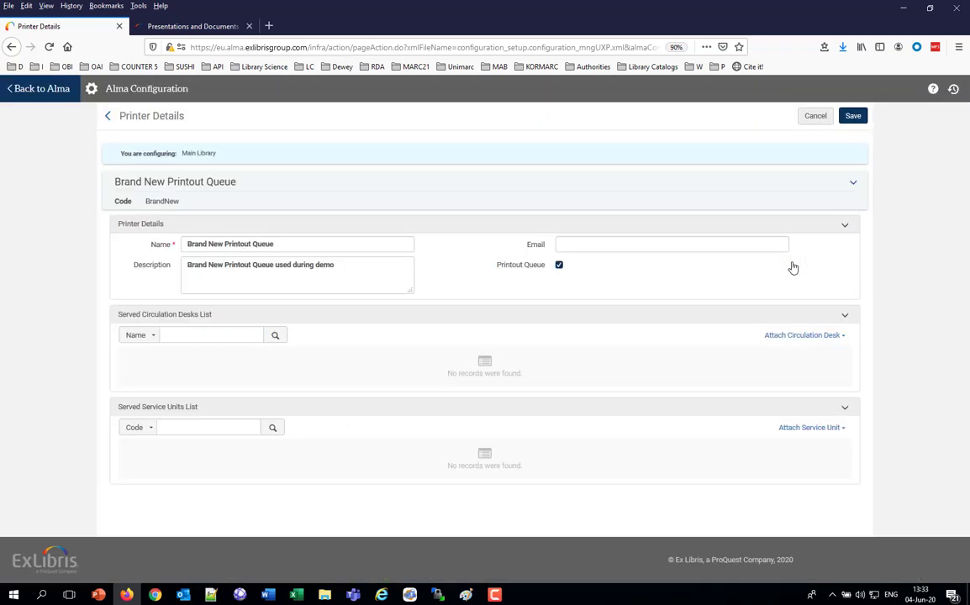
{"action": "left_click", "coordinate": [805, 337]}
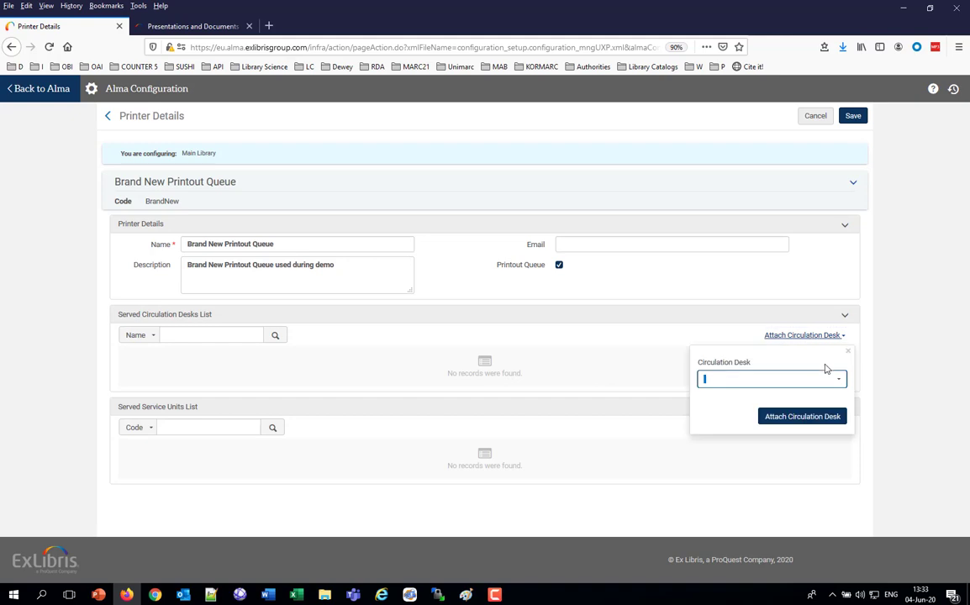
{"action": "left_click", "coordinate": [841, 381]}
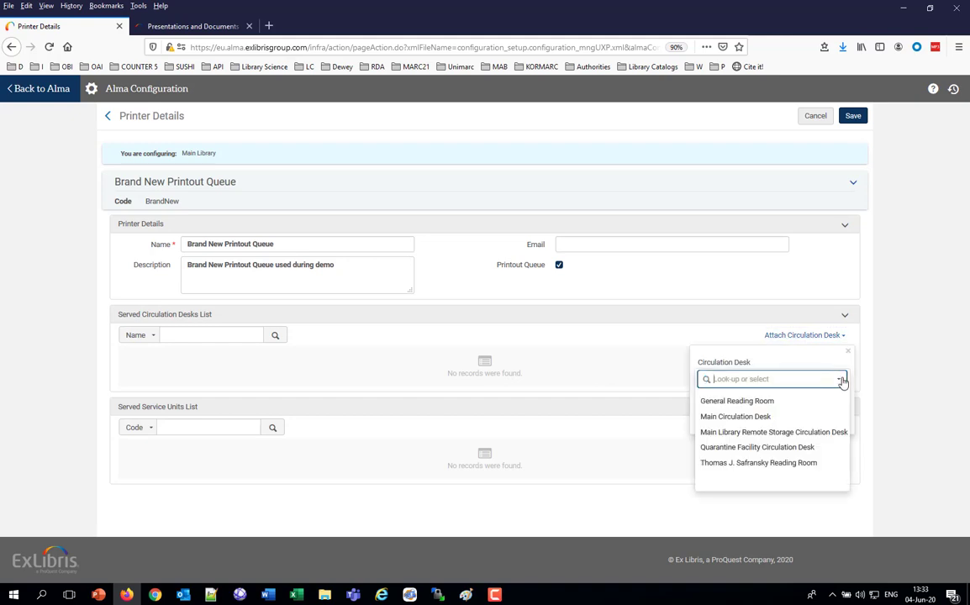
{"action": "left_click", "coordinate": [731, 417]}
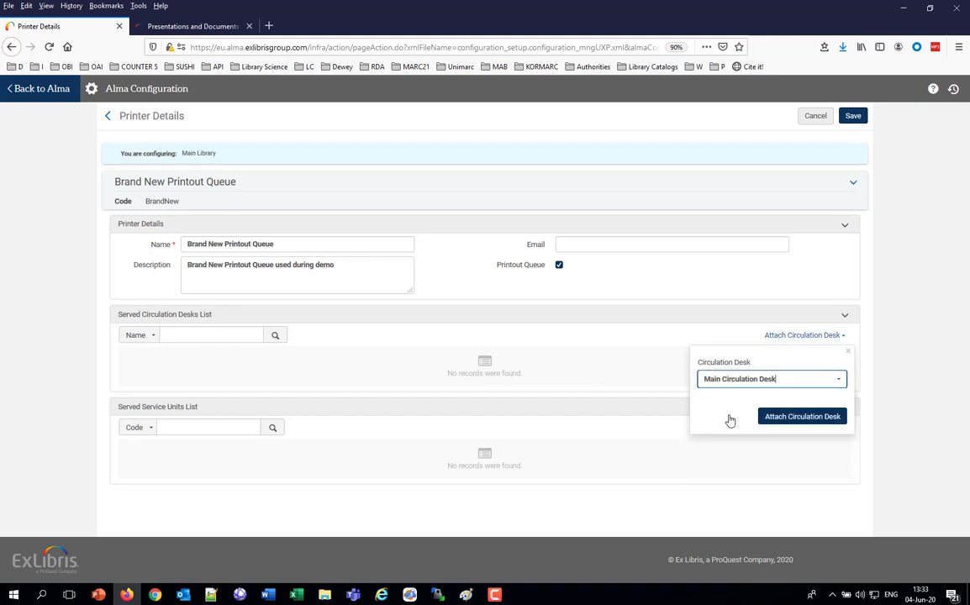
{"action": "left_click", "coordinate": [785, 420]}
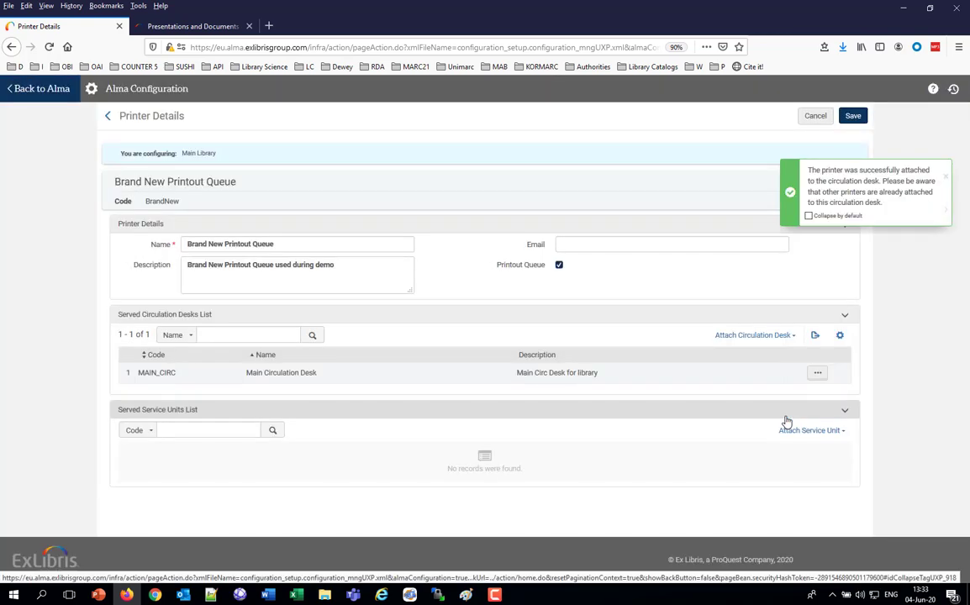
{"action": "left_click", "coordinate": [851, 116]}
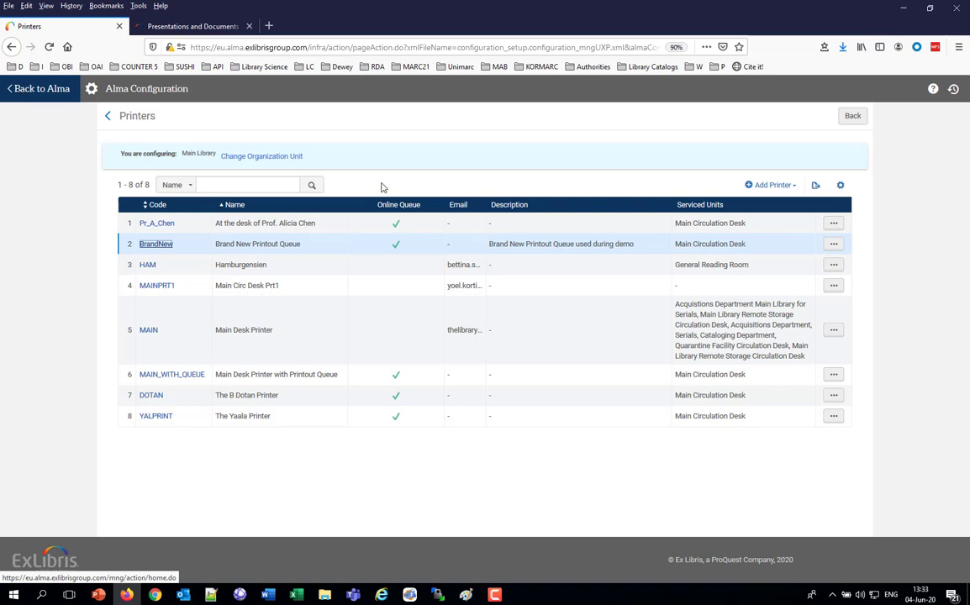
- Reopen the BrandNew printer's details to review its served circulation desks, and return to the printer list
{"action": "left_click", "coordinate": [832, 244]}
{"action": "left_click", "coordinate": [786, 262]}
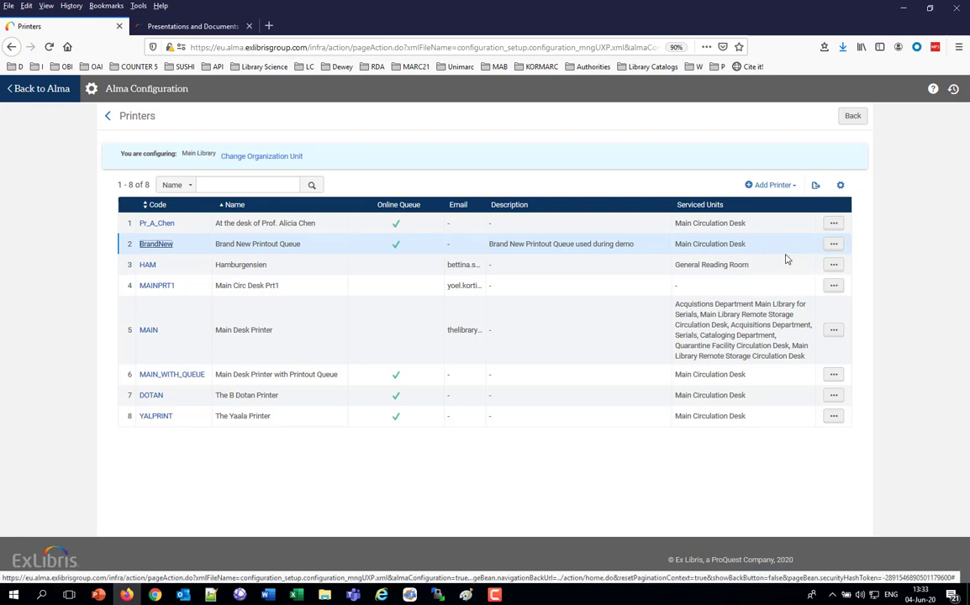
{"action": "left_click", "coordinate": [833, 243]}
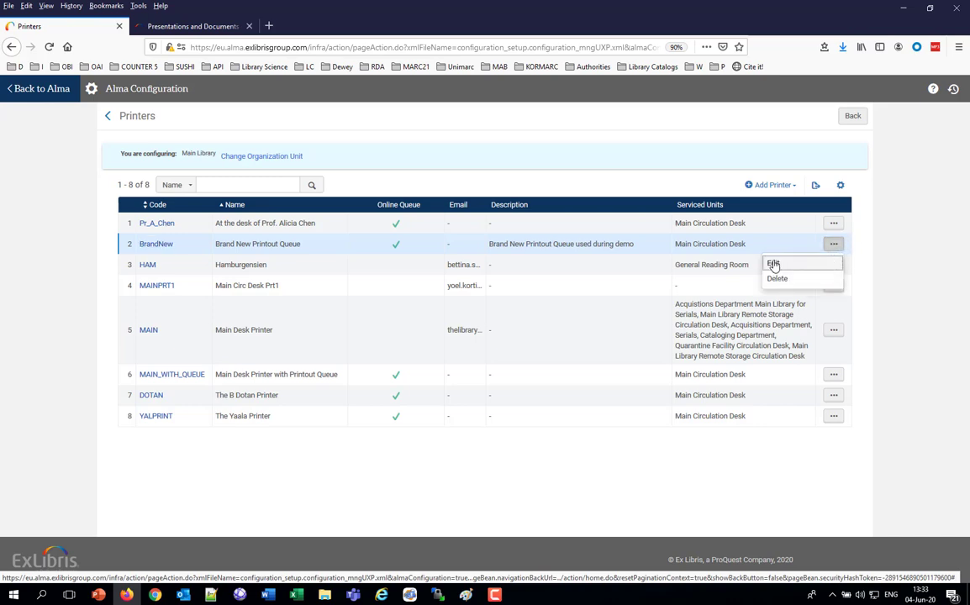
{"action": "left_click", "coordinate": [773, 264]}
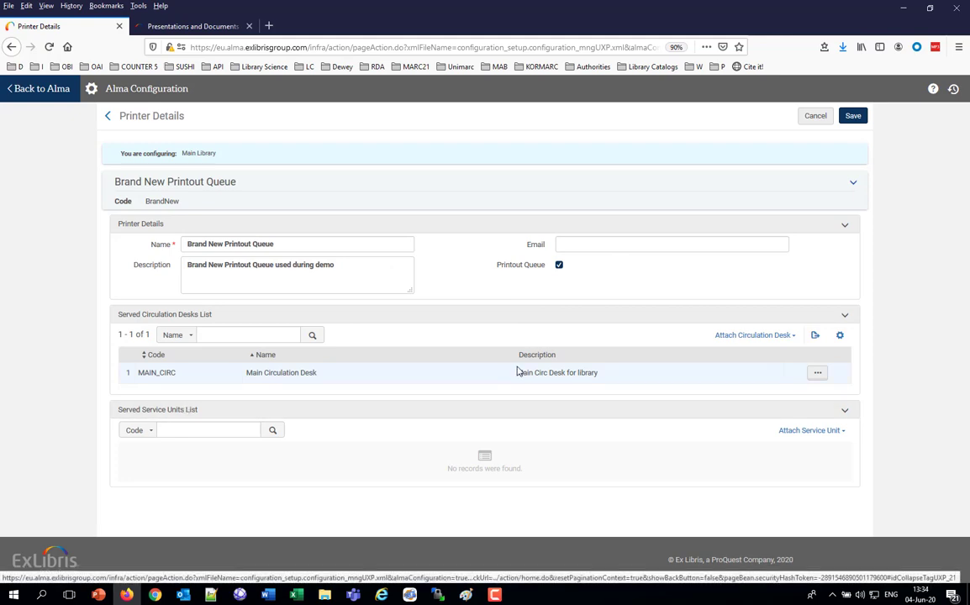
{"action": "left_click", "coordinate": [851, 117]}
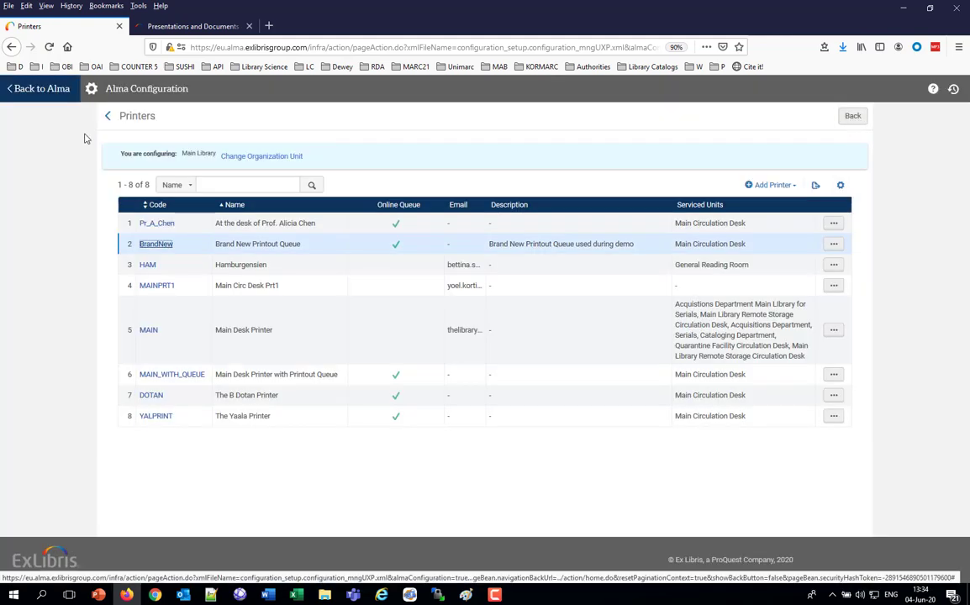
- Return to the Alma home page, set the current location's printer to Brand New Printout Queue, and review the location settings
{"action": "left_click", "coordinate": [38, 94]}
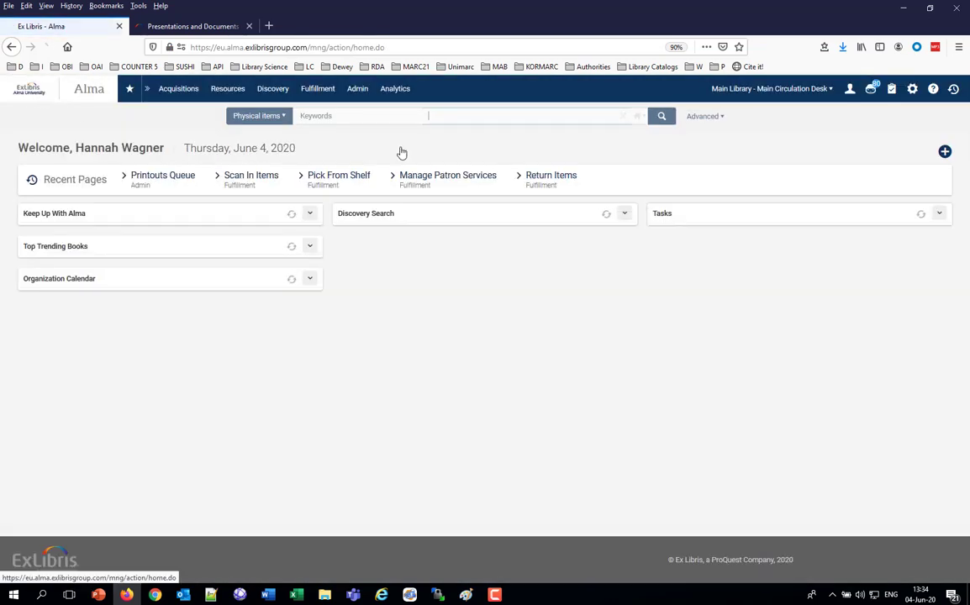
{"action": "left_click", "coordinate": [753, 92]}
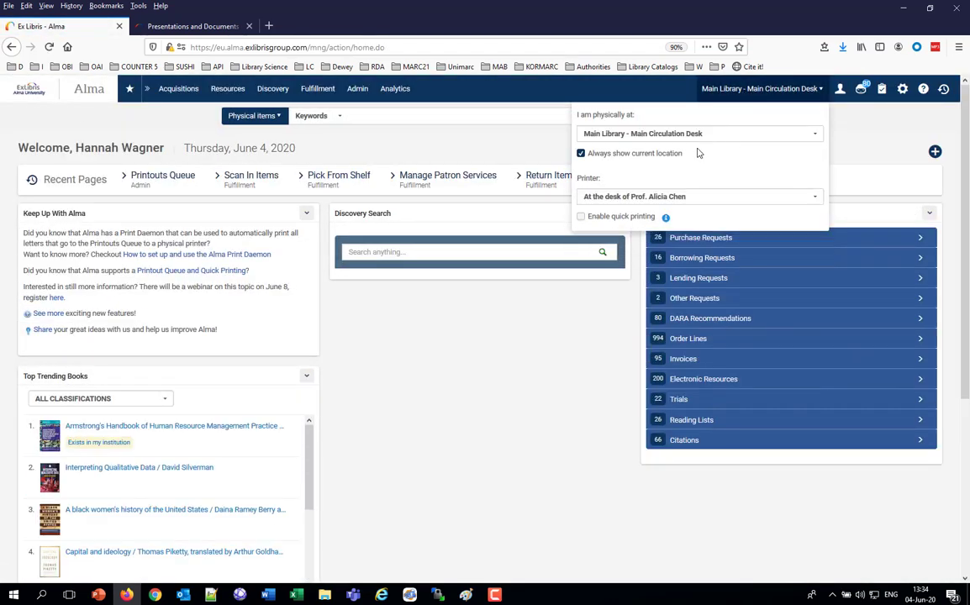
{"action": "left_click", "coordinate": [673, 195]}
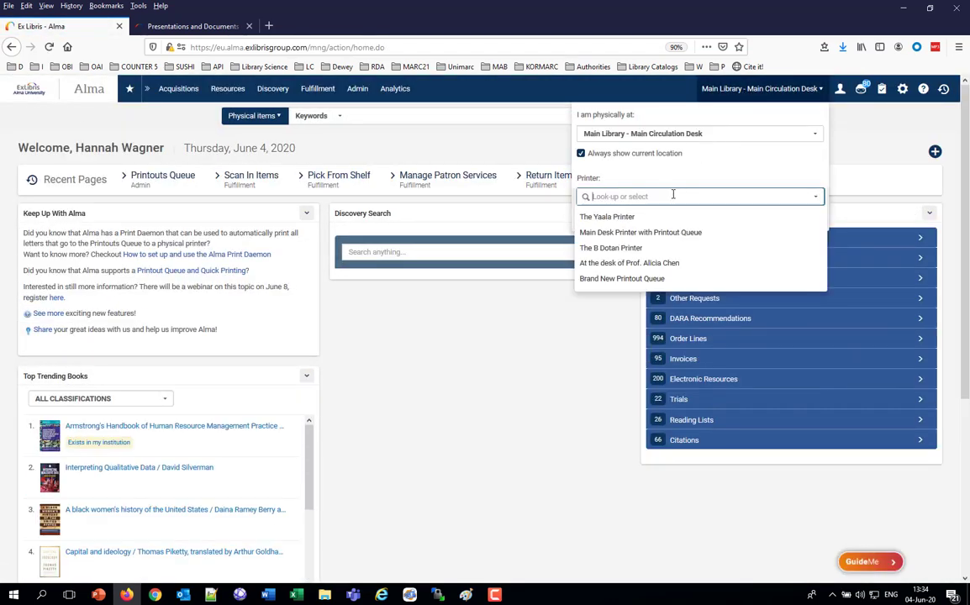
{"action": "left_click", "coordinate": [626, 279]}
{"action": "left_click", "coordinate": [745, 99]}
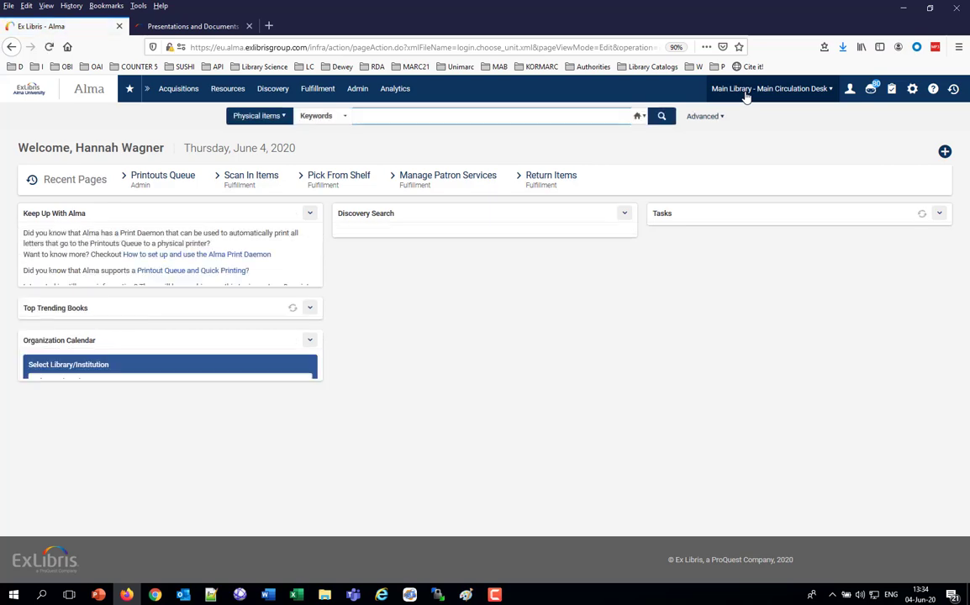
{"action": "left_click", "coordinate": [744, 94]}
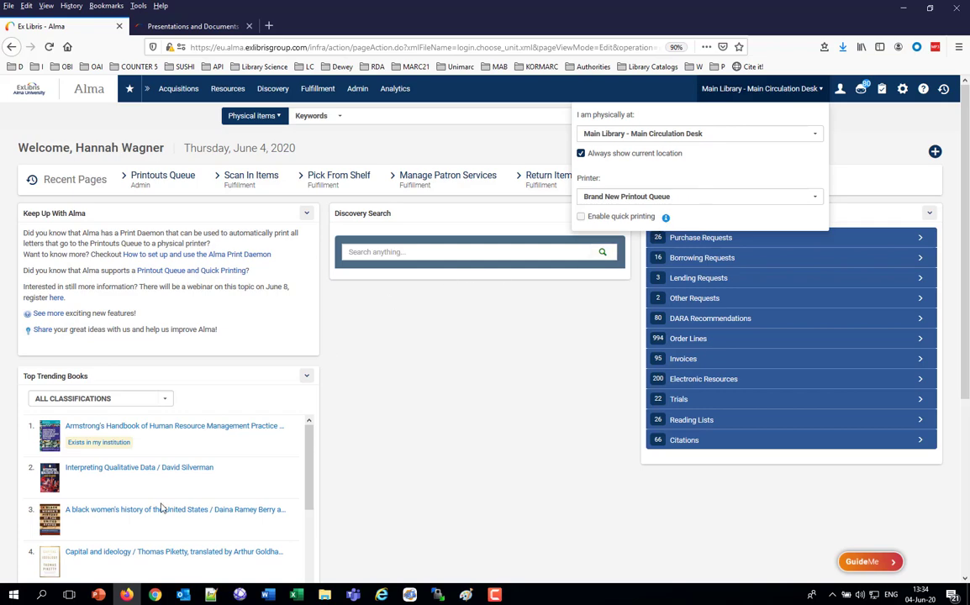
- Switch to PowerPoint to read the slide on letters sent to the Printout Queue, and return to Alma in Firefox
{"action": "left_click", "coordinate": [99, 595]}
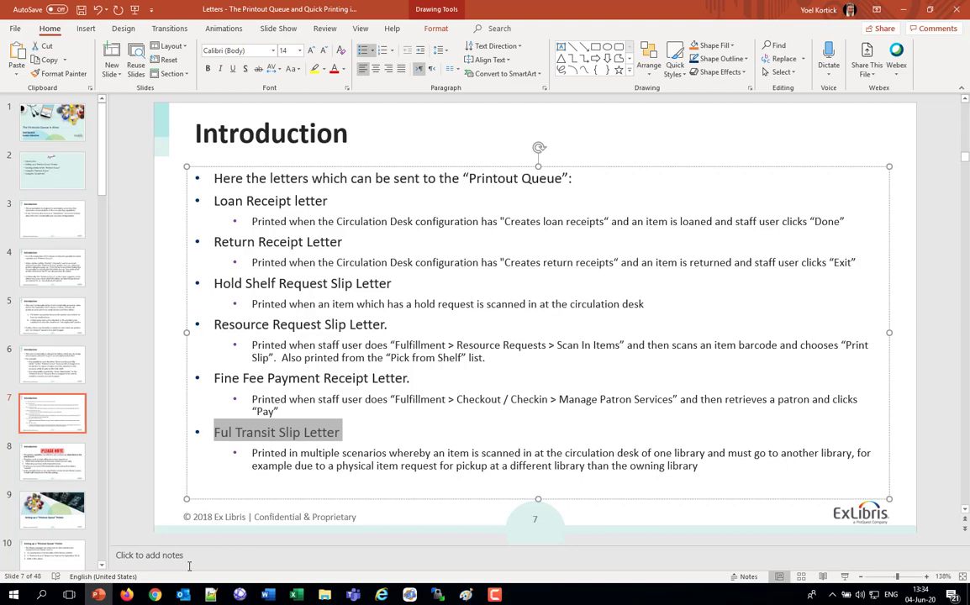
{"action": "left_click", "coordinate": [128, 595]}
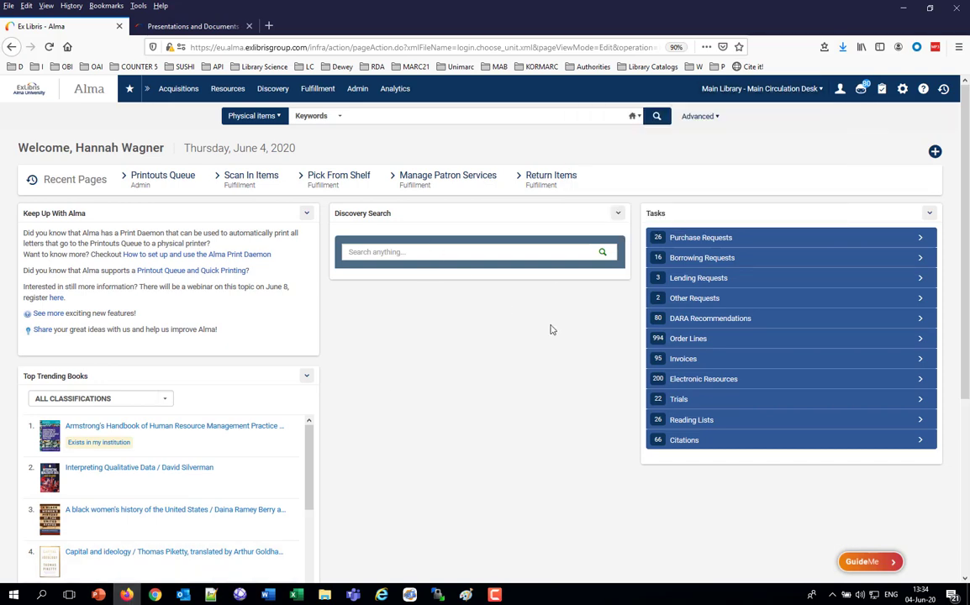
- Open the Pick From Shelf list of requested resources for the Main Circulation Desk
{"action": "left_click", "coordinate": [323, 91]}
{"action": "left_click", "coordinate": [318, 91]}
{"action": "left_click", "coordinate": [340, 180]}
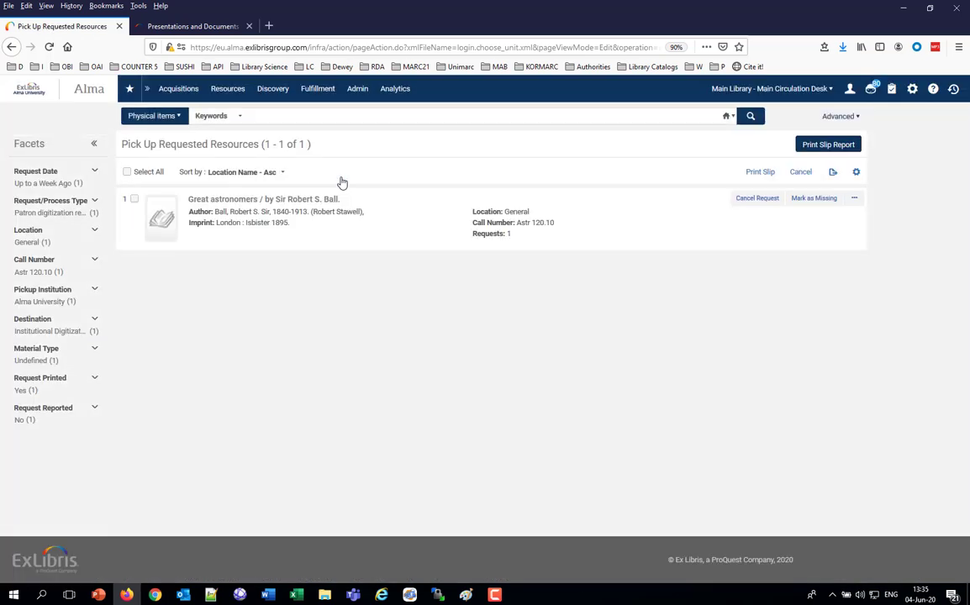
- Search physical items by keyword for "lean out"
{"action": "left_click", "coordinate": [177, 118]}
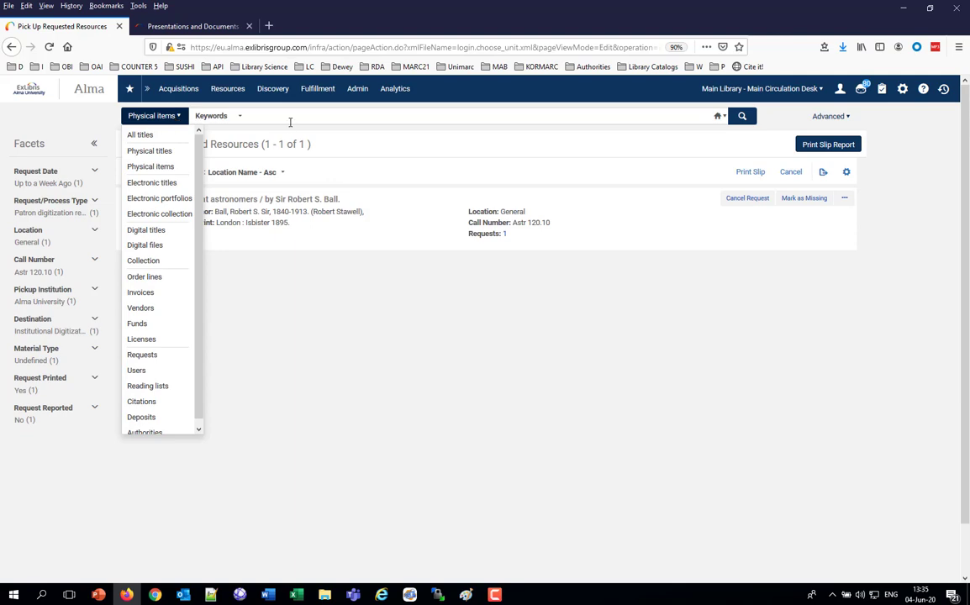
{"action": "left_click", "coordinate": [290, 121]}
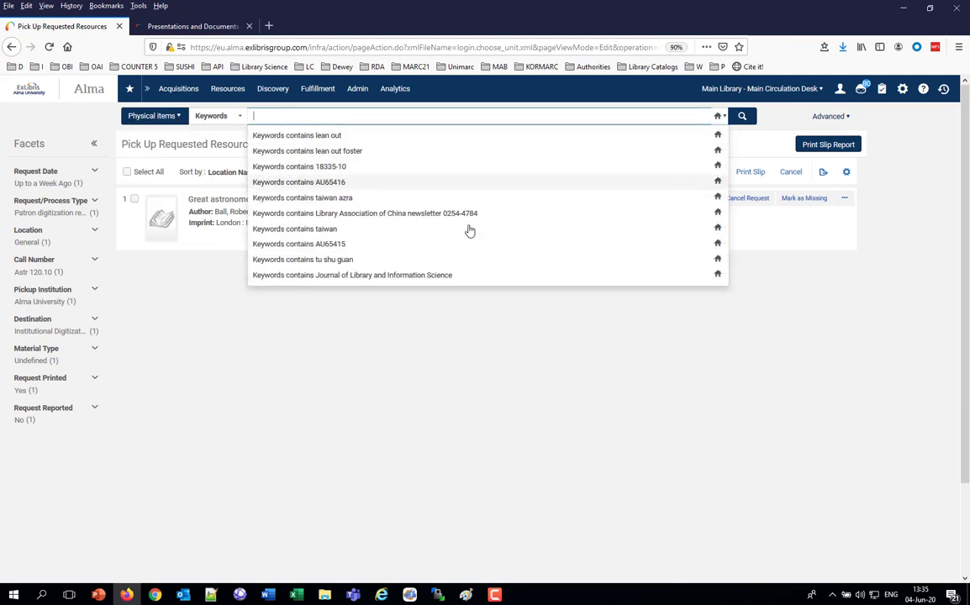
{"action": "type", "text": "lean out"}
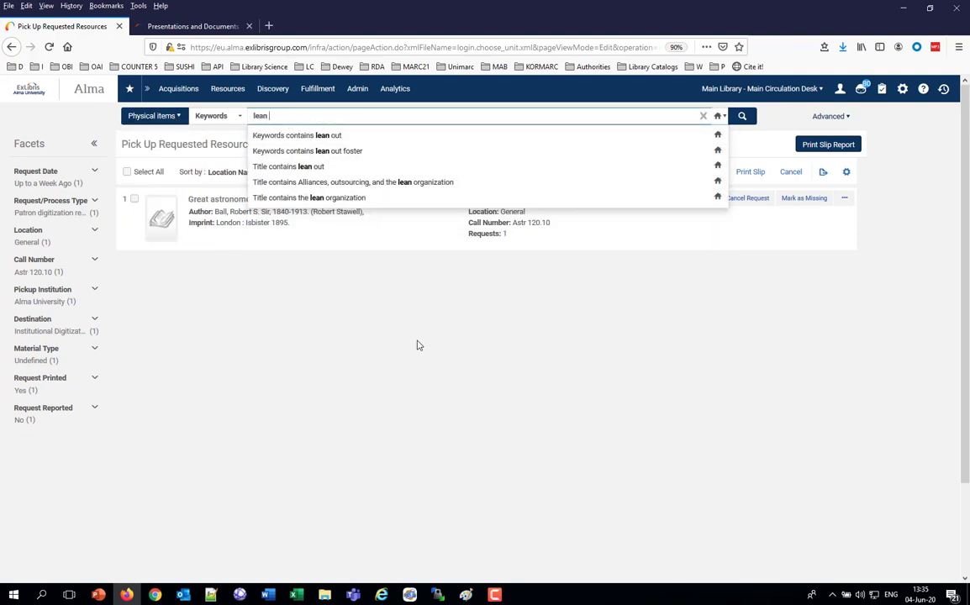
{"action": "key", "text": "Return"}
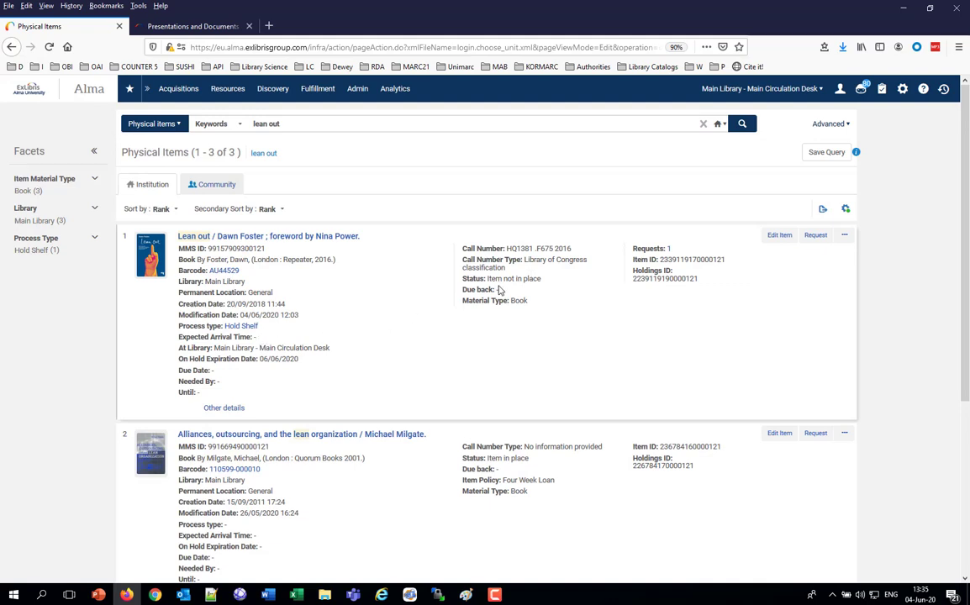
- Check the barcode of the book "Lean out" and open its existing request in resource request monitoring
{"action": "double_click", "coordinate": [223, 270]}
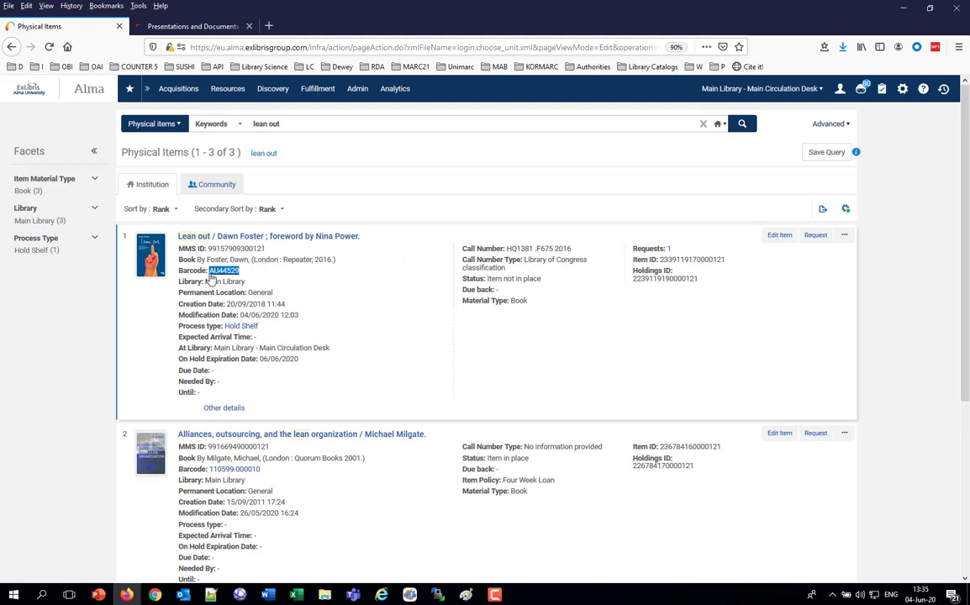
{"action": "left_click", "coordinate": [232, 254]}
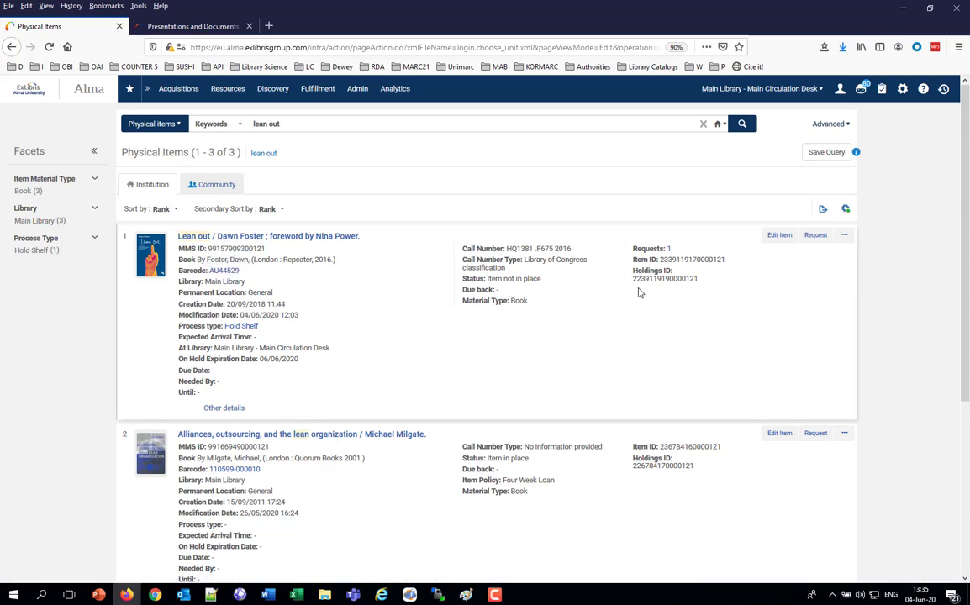
{"action": "left_click", "coordinate": [670, 250]}
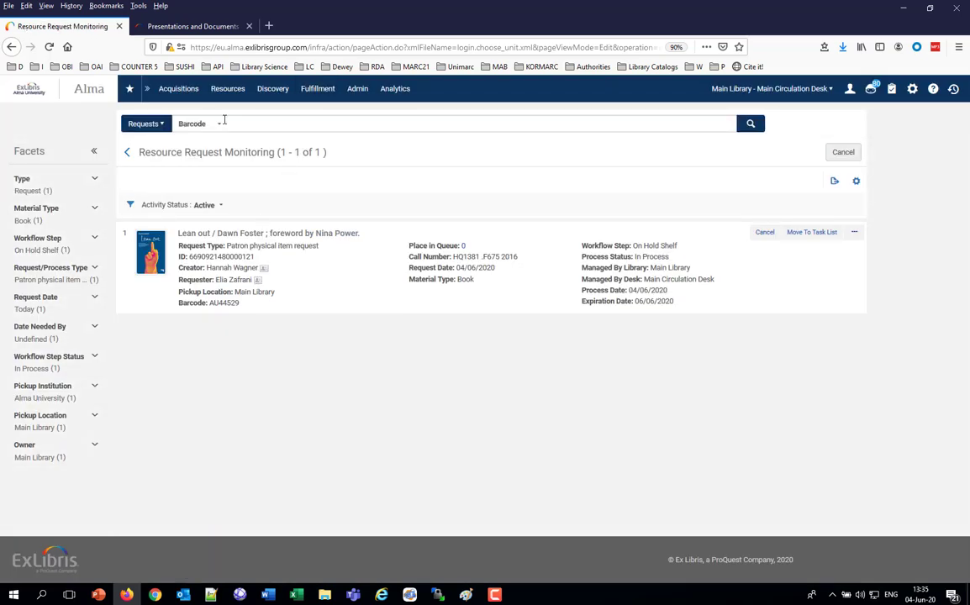
{"action": "mouse_move", "coordinate": [335, 99]}
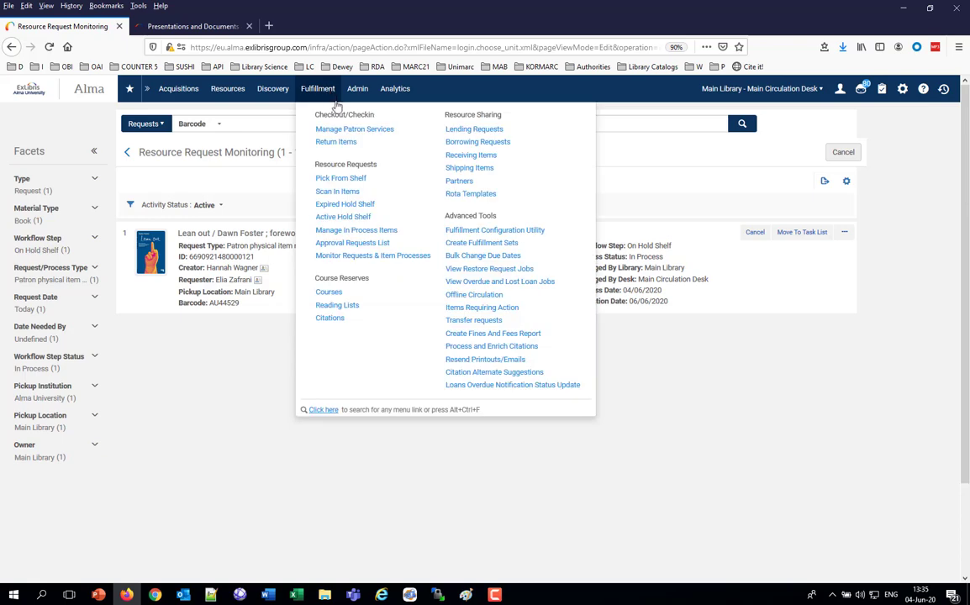
- Look up the faculty patron who requested "Lean out" in Manage Patron Services and override the cash limit block
{"action": "left_click", "coordinate": [343, 130]}
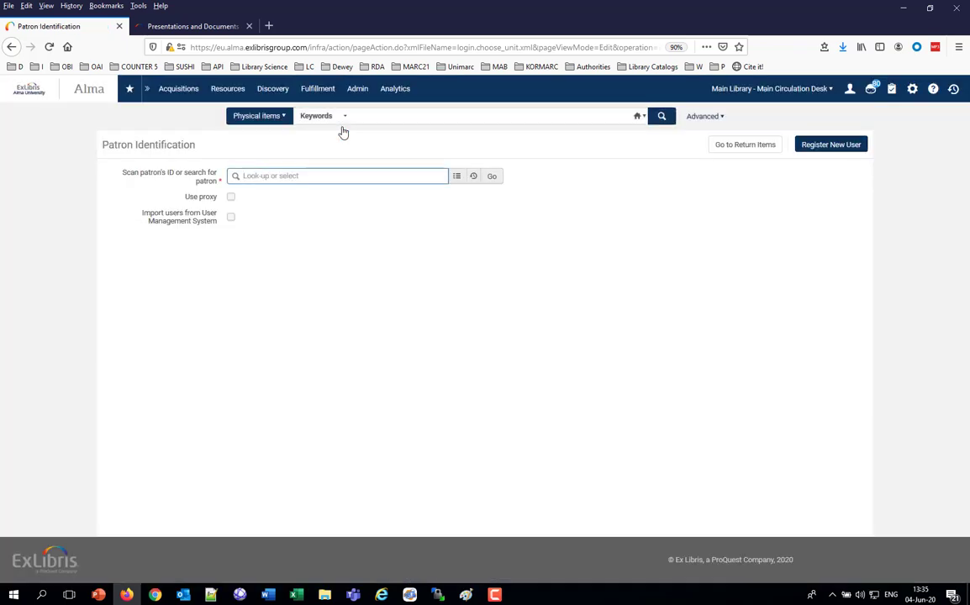
{"action": "type", "text": "elia za"}
{"action": "left_click", "coordinate": [307, 199]}
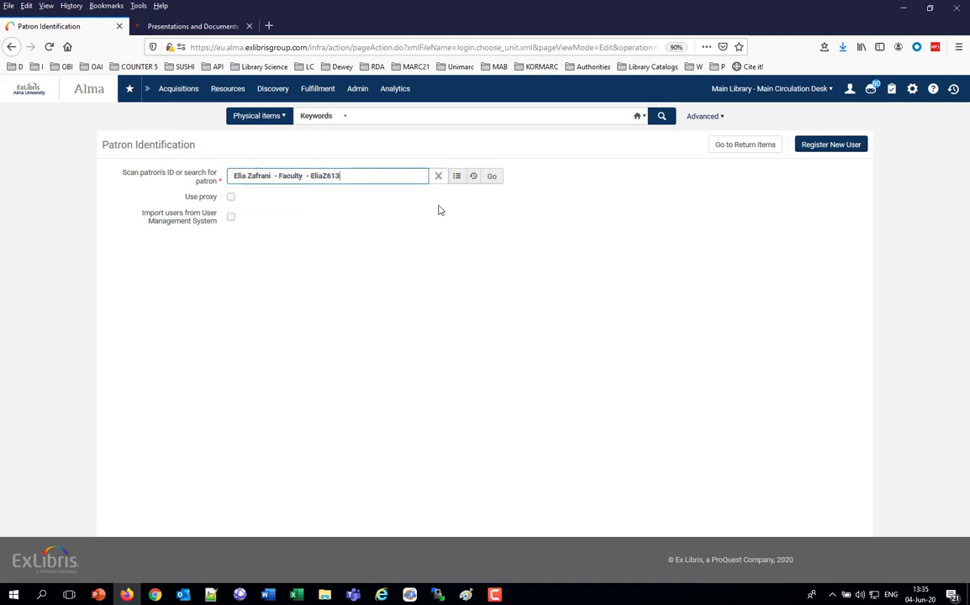
{"action": "left_click", "coordinate": [489, 182]}
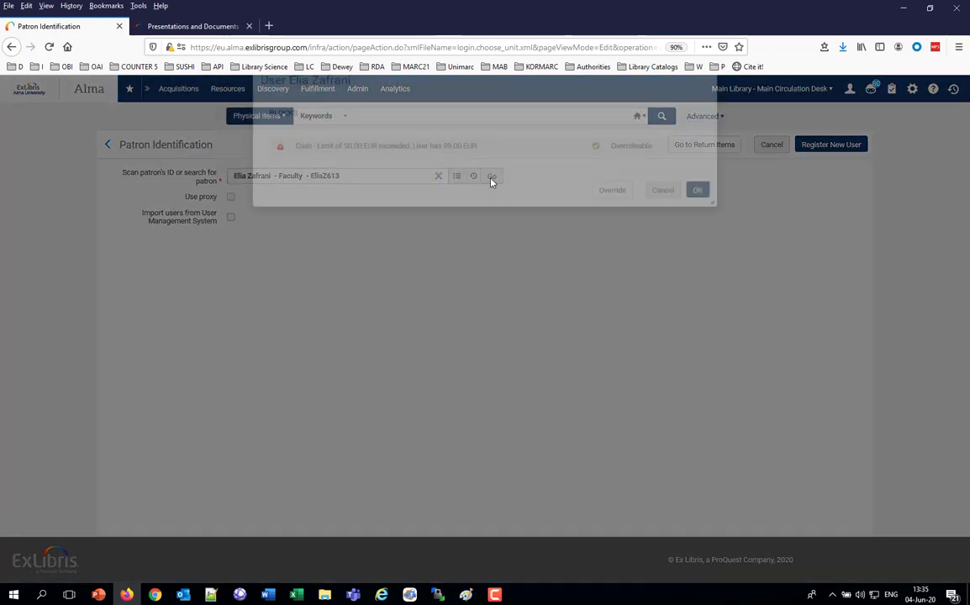
{"action": "left_click", "coordinate": [614, 220]}
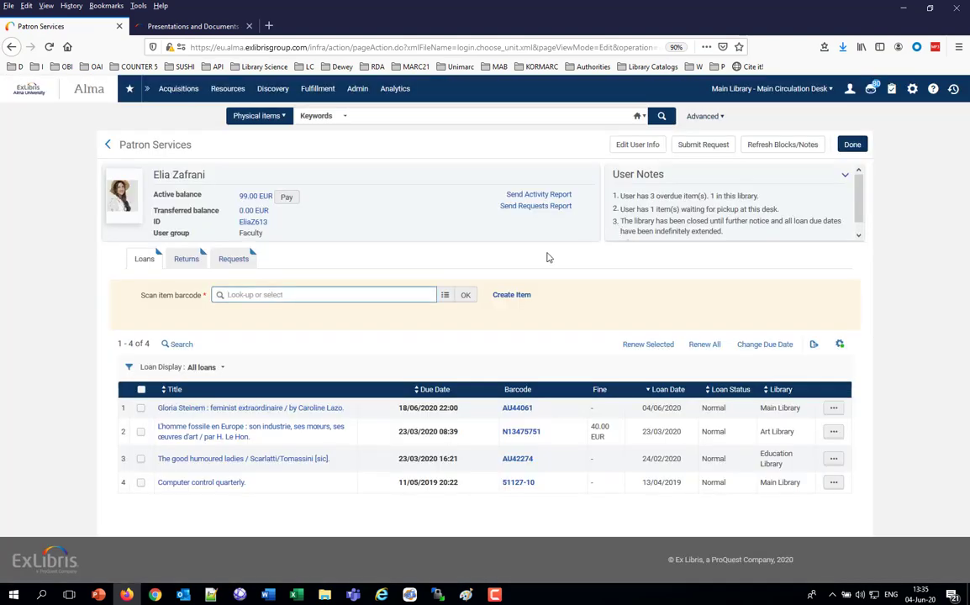
- Loan the item with barcode AU44529 to the patron and finish the patron services session
{"action": "type", "text": "AU44529"}
{"action": "left_click", "coordinate": [463, 299]}
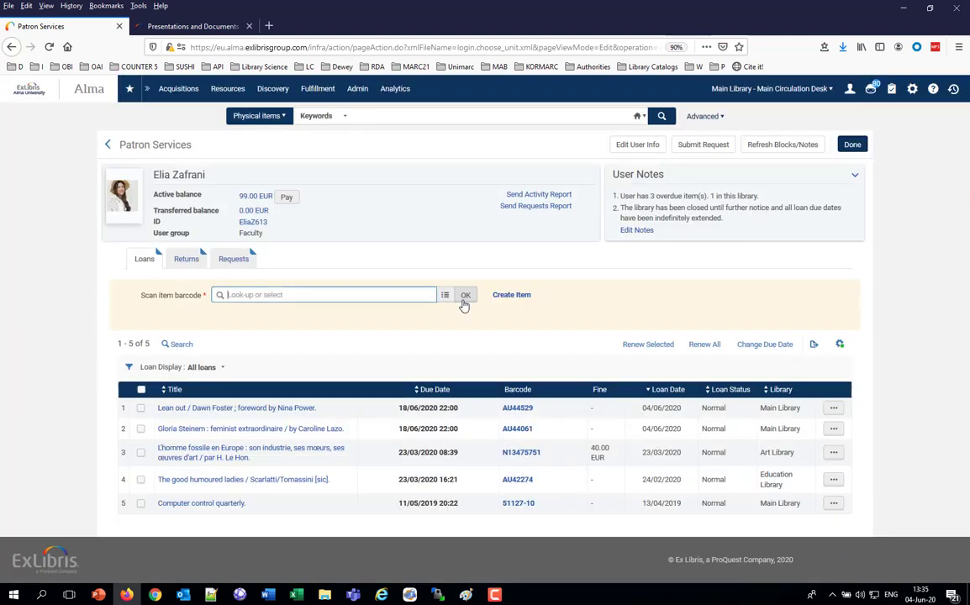
{"action": "left_click", "coordinate": [853, 145]}
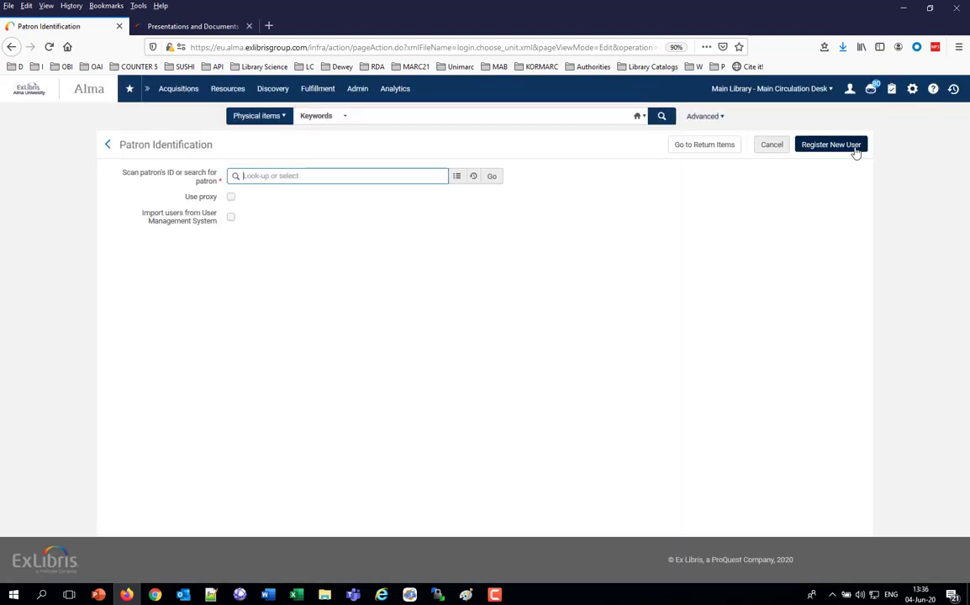
- Return the item with barcode AU44529 through Return Items and exit the returns page
{"action": "left_click", "coordinate": [339, 90]}
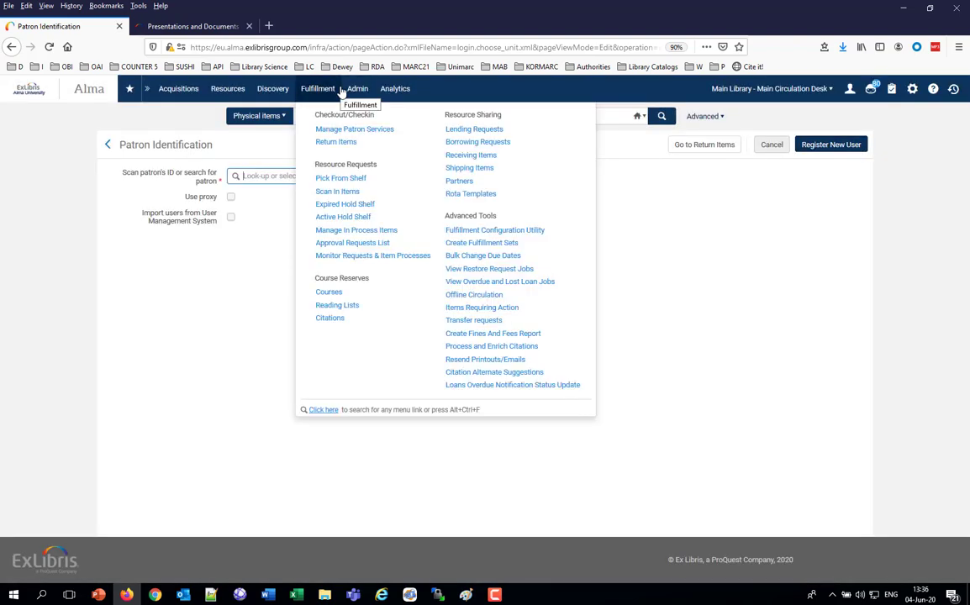
{"action": "left_click", "coordinate": [336, 143]}
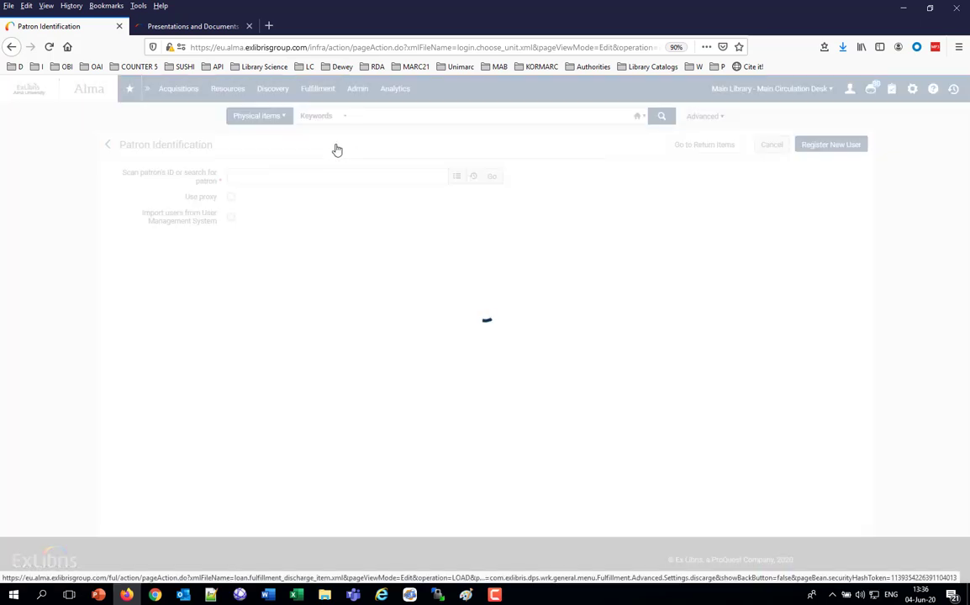
{"action": "type", "text": "AU44529"}
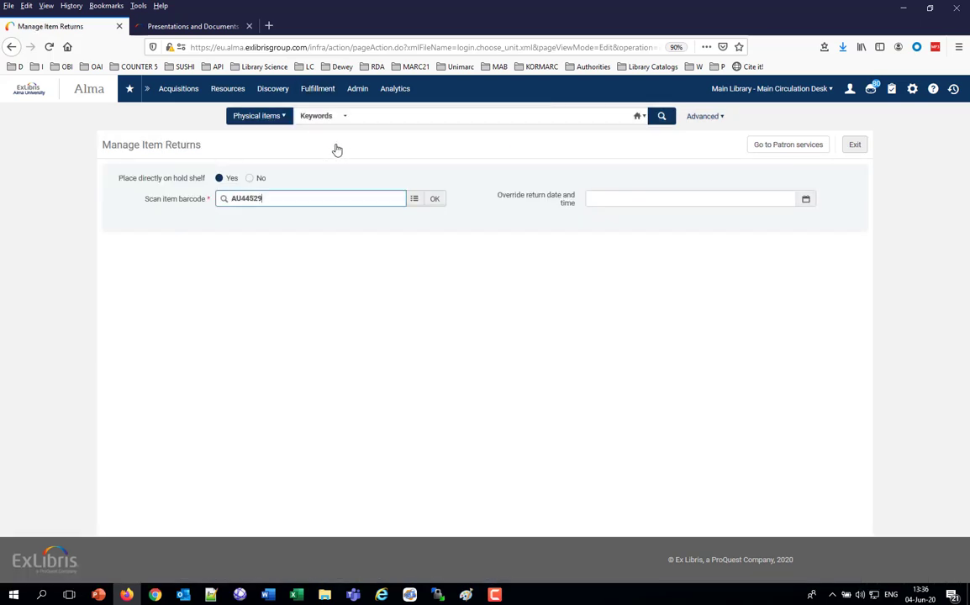
{"action": "left_click", "coordinate": [437, 199]}
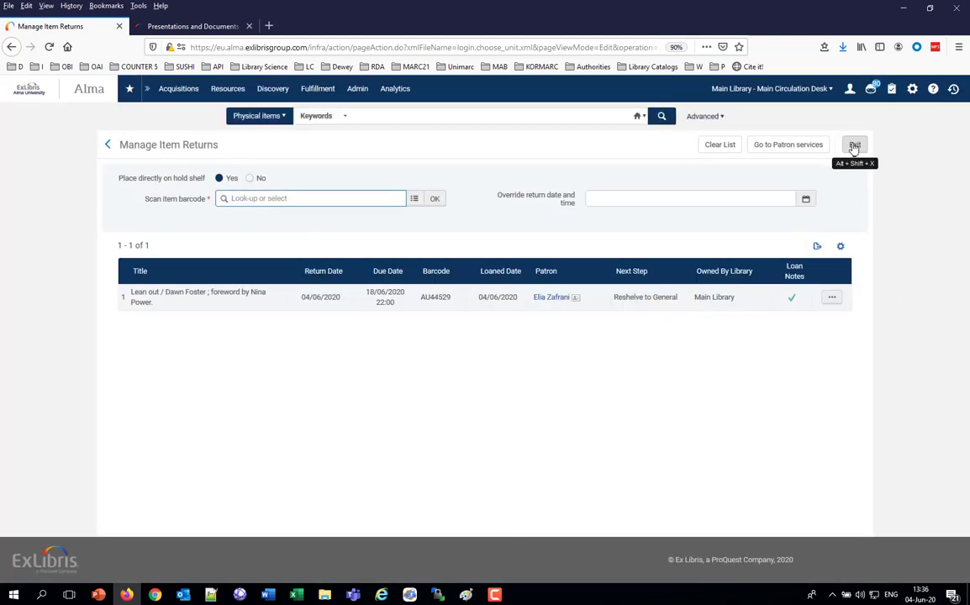
{"action": "left_click", "coordinate": [854, 146]}
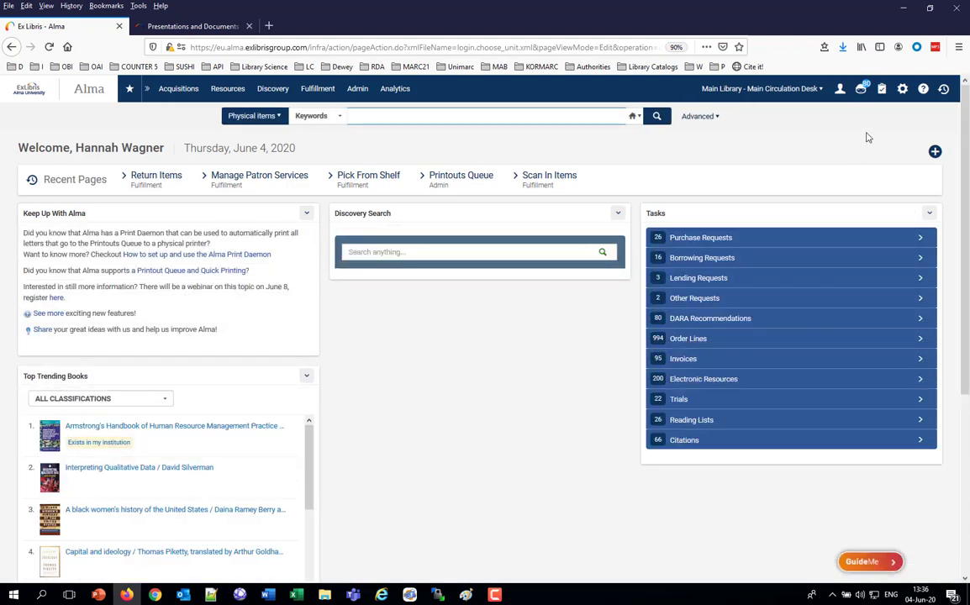
- Examine the return and loan receipt settings in the Main Circulation Desk's printing information, and go back to Alma
{"action": "left_click", "coordinate": [902, 88]}
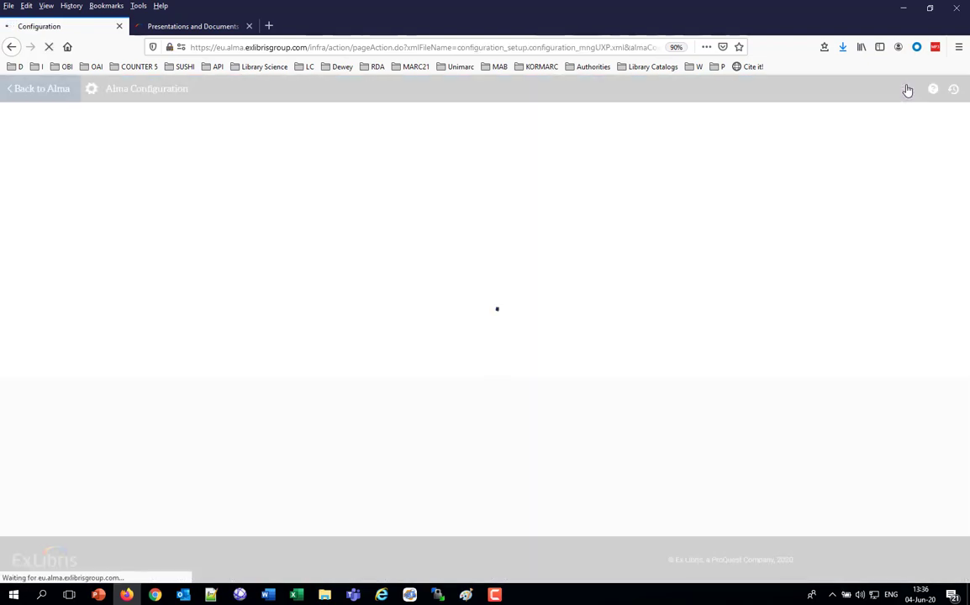
{"action": "left_click", "coordinate": [211, 236]}
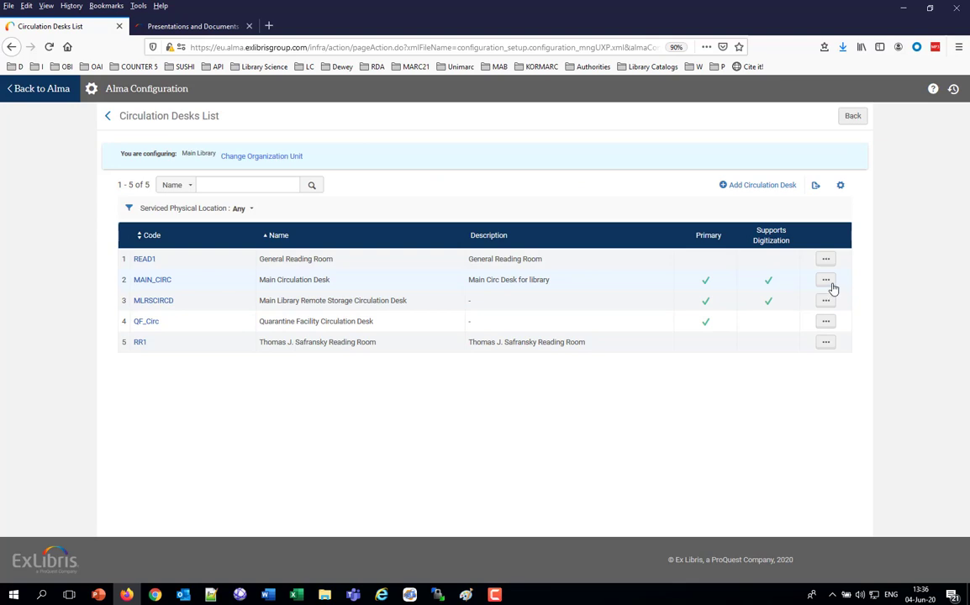
{"action": "left_click", "coordinate": [831, 286]}
{"action": "left_click", "coordinate": [785, 300]}
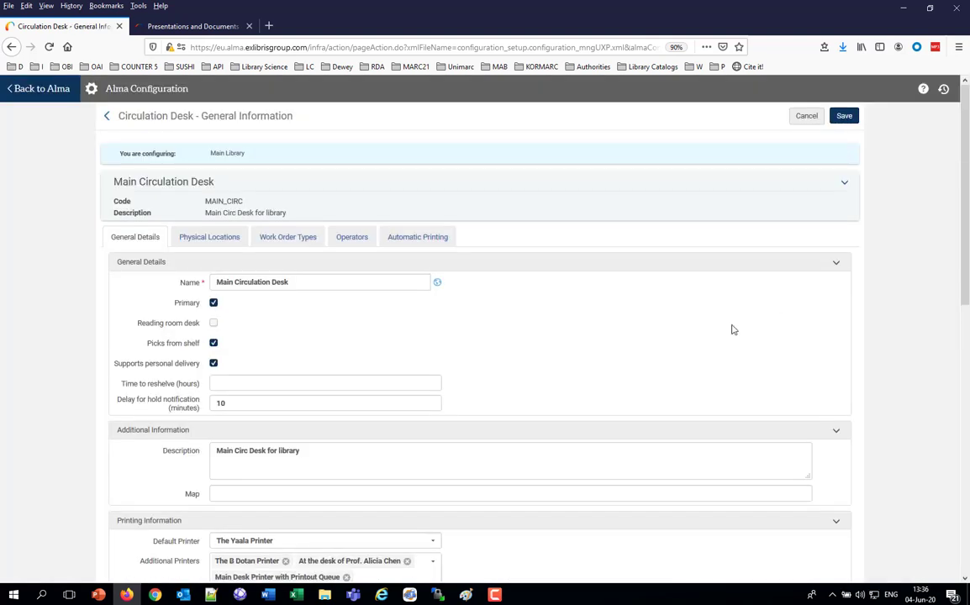
{"action": "scroll", "coordinate": [601, 389], "scroll_direction": "down", "scroll_amount": 6}
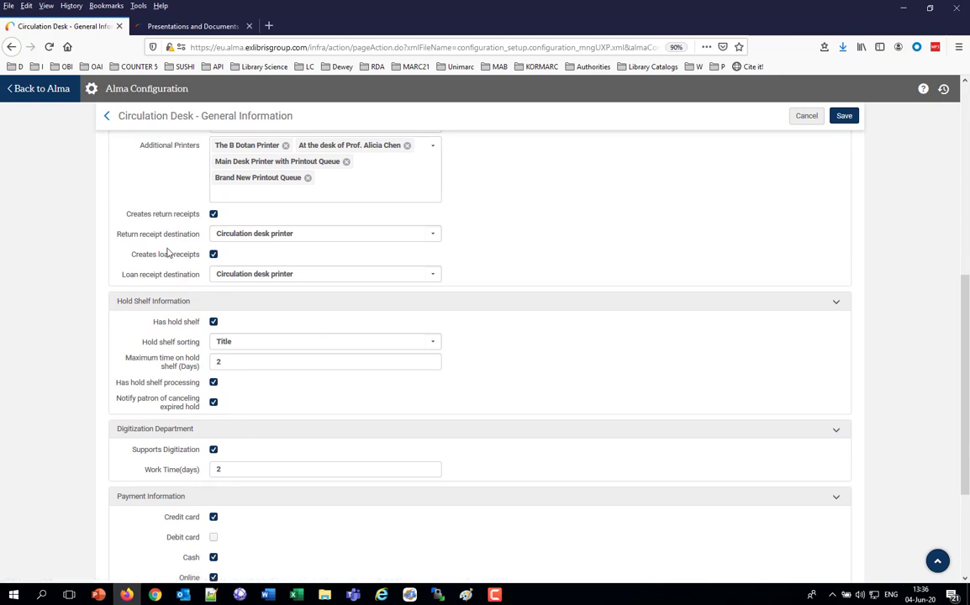
{"action": "scroll", "coordinate": [216, 257], "scroll_direction": "up", "scroll_amount": 10}
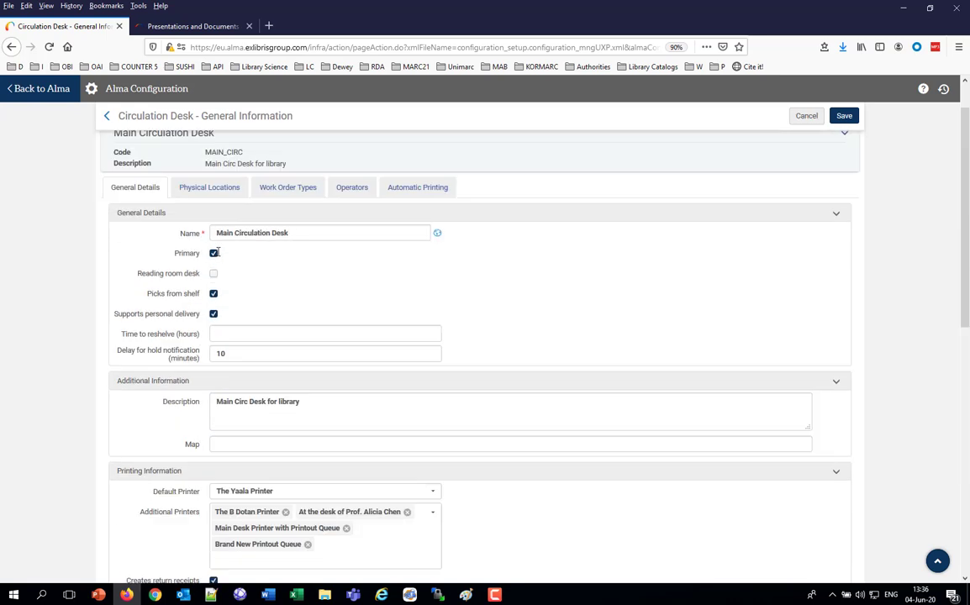
{"action": "left_click", "coordinate": [49, 90]}
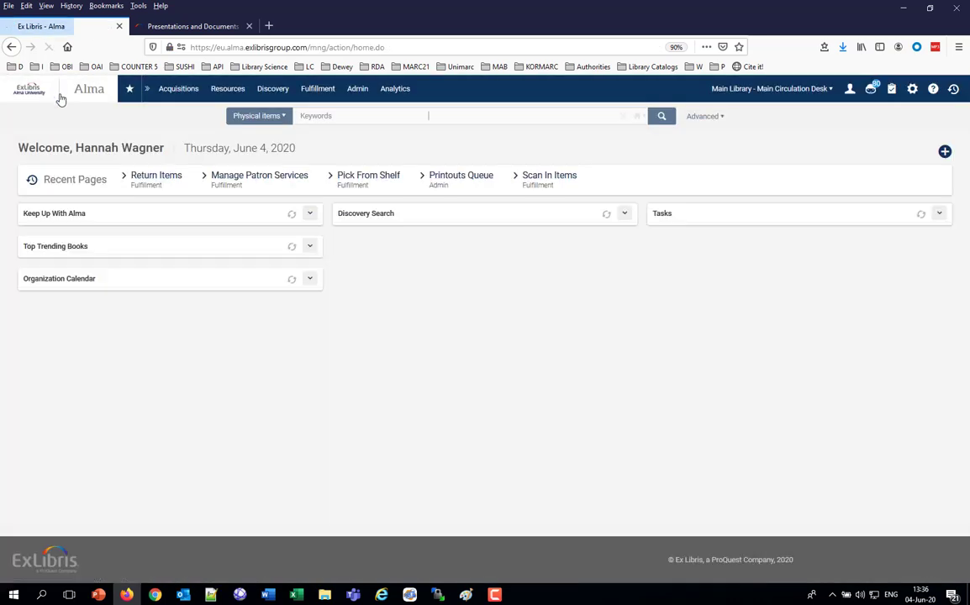
- Open the Printouts Queue and filter it to the printer Brand New Printout Queue
{"action": "left_click", "coordinate": [353, 89]}
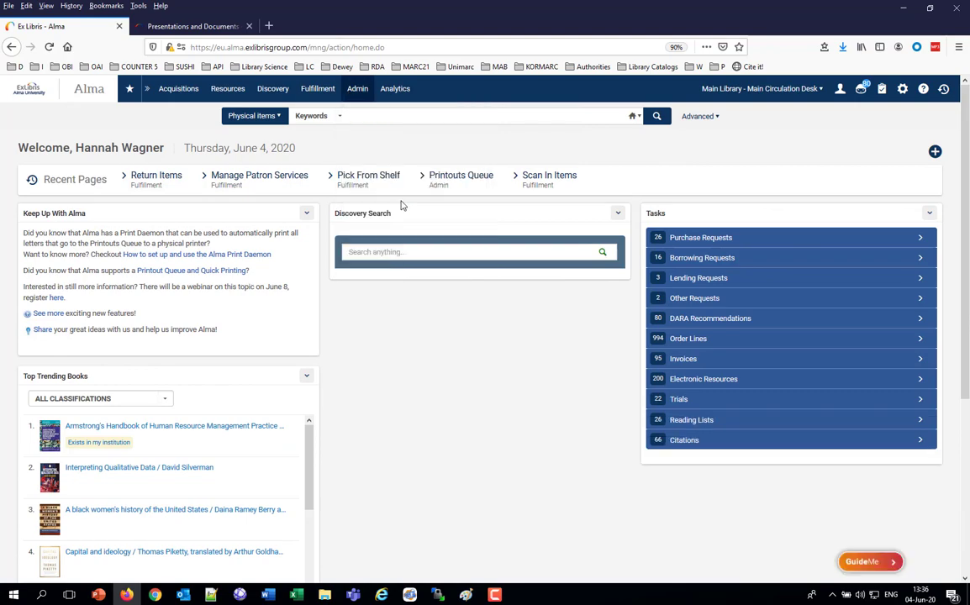
{"action": "left_click", "coordinate": [357, 89]}
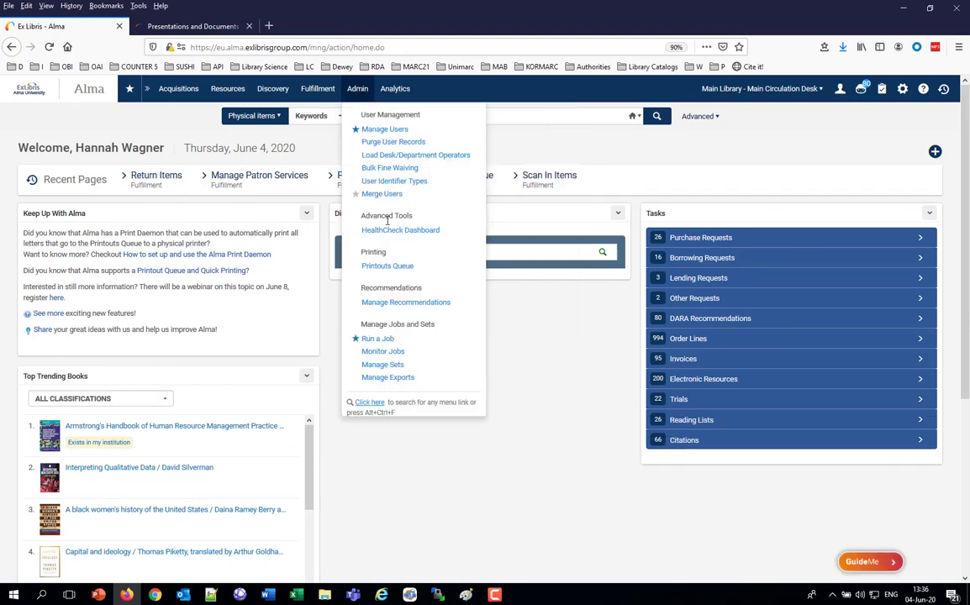
{"action": "left_click", "coordinate": [375, 265]}
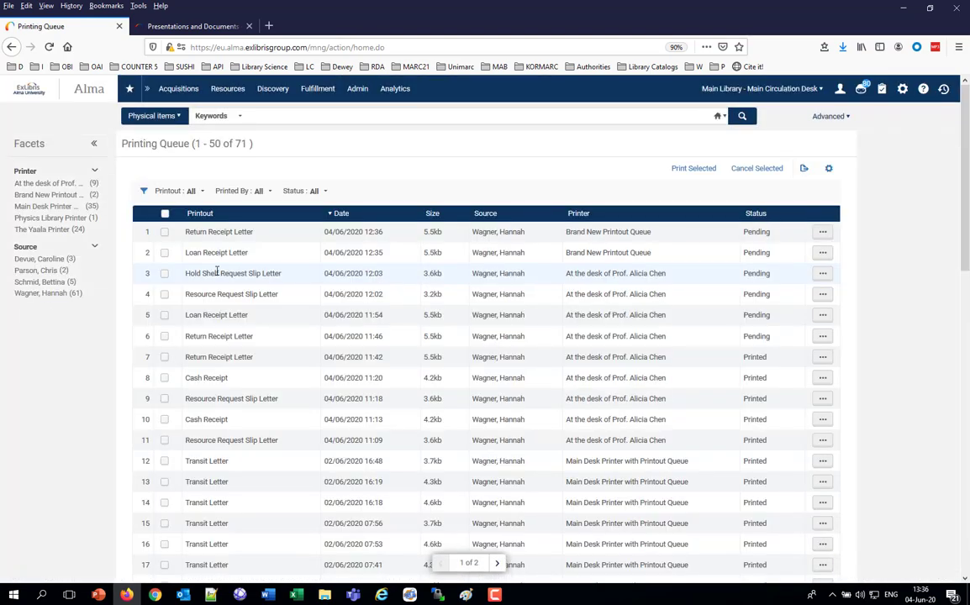
{"action": "left_click", "coordinate": [56, 198]}
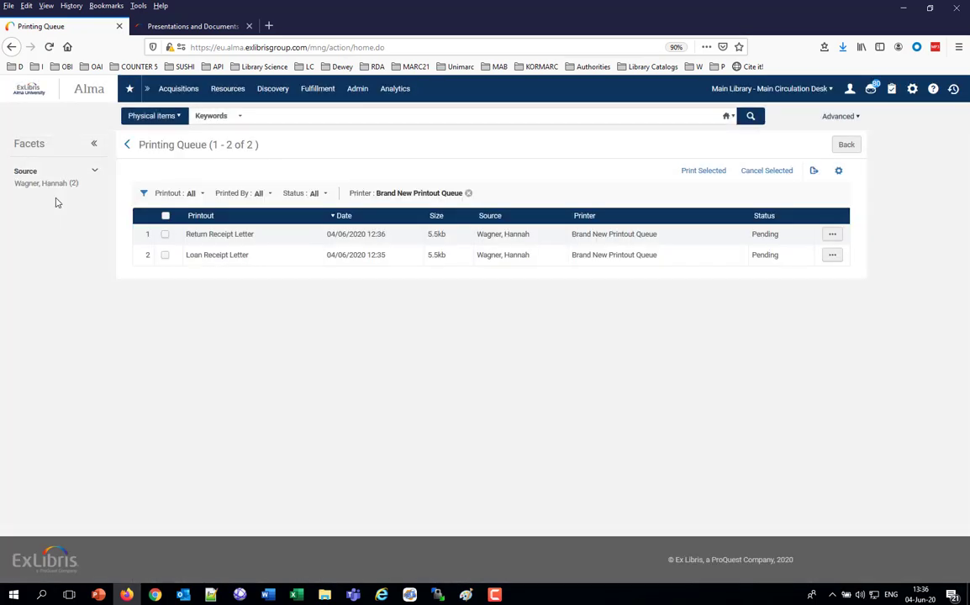
- Preview the pending Return Receipt Letter in the printing queue and close the preview
{"action": "left_click", "coordinate": [832, 233]}
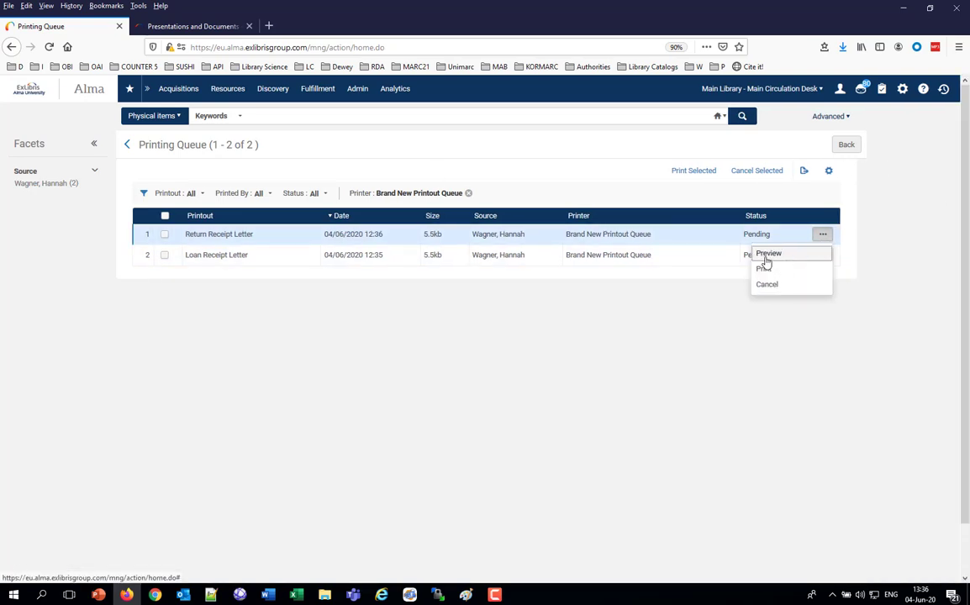
{"action": "left_click", "coordinate": [767, 254]}
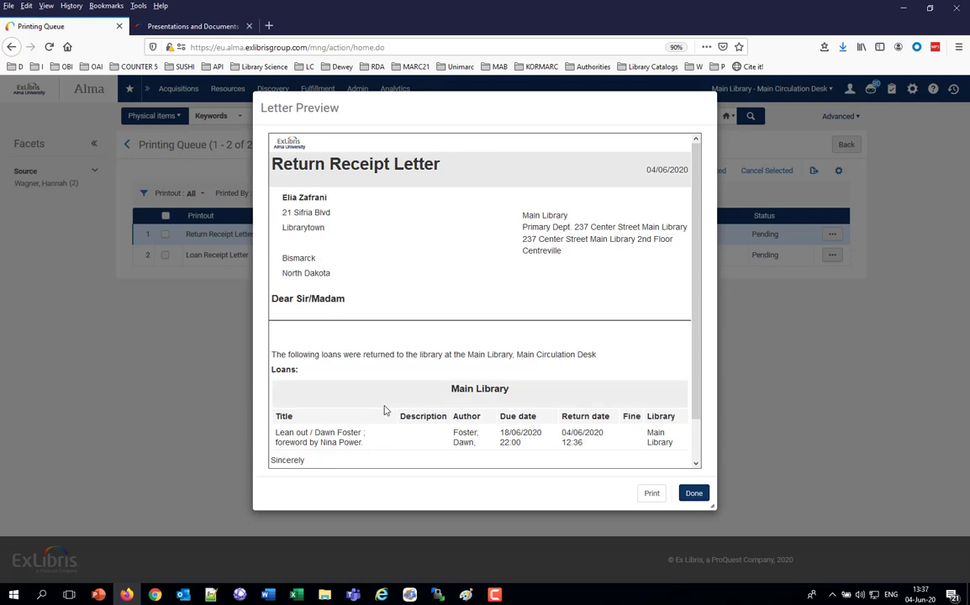
{"action": "left_click", "coordinate": [693, 494]}
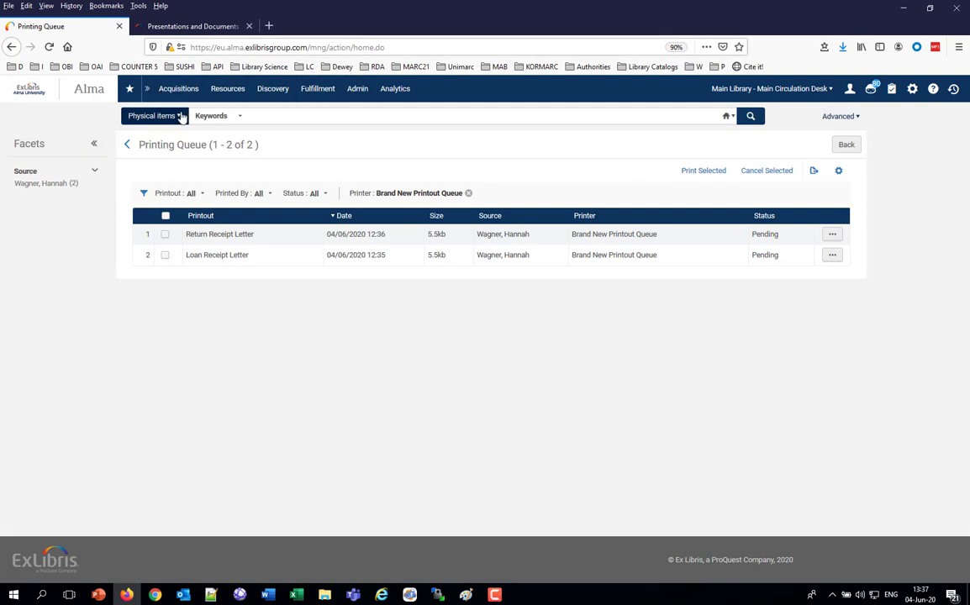
- Search physical items by keyword for "lean out" and start a Patron physical item request for the book "Lean out"
{"action": "left_click", "coordinate": [276, 120]}
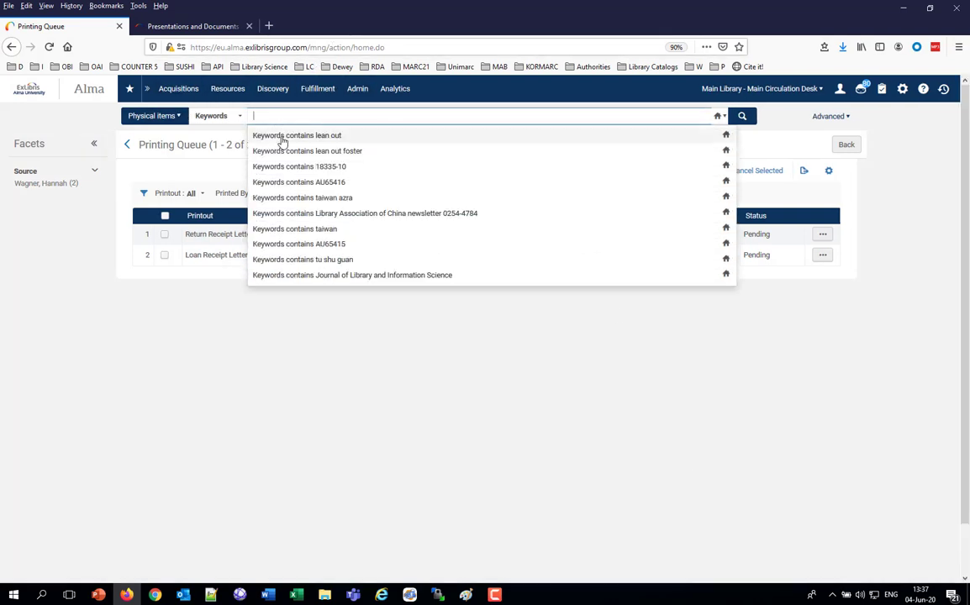
{"action": "left_click", "coordinate": [282, 141]}
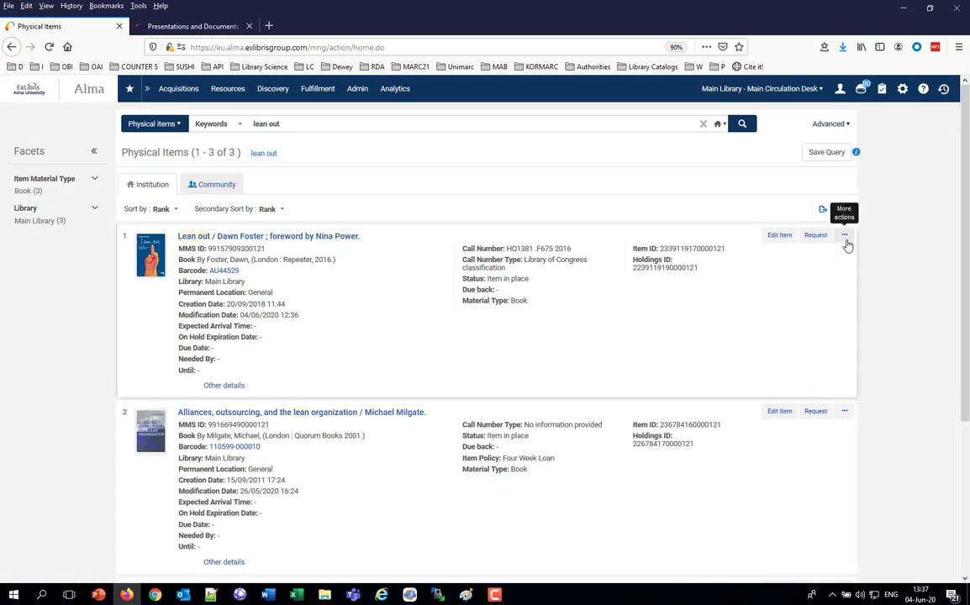
{"action": "left_click", "coordinate": [816, 238]}
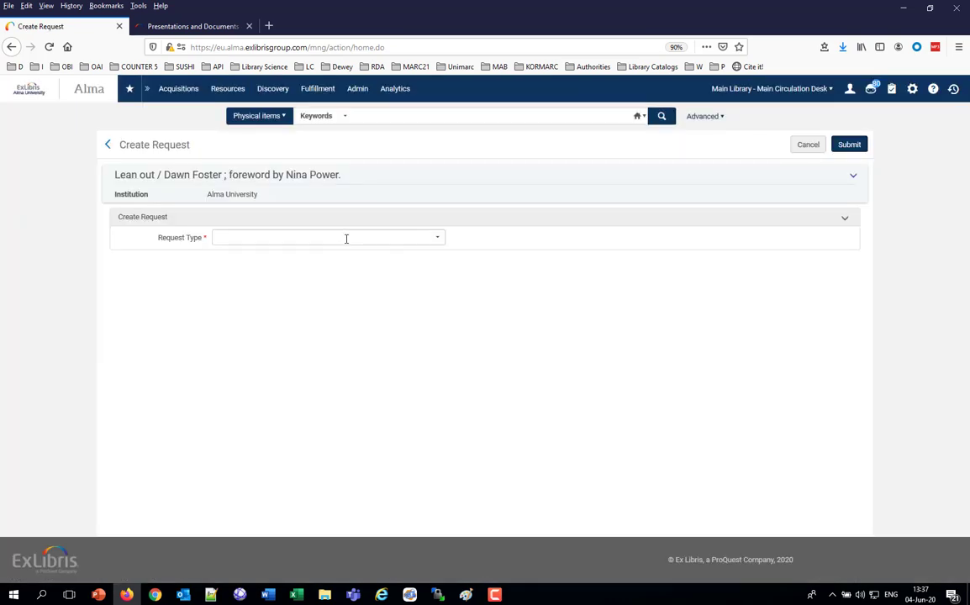
{"action": "left_click", "coordinate": [345, 238]}
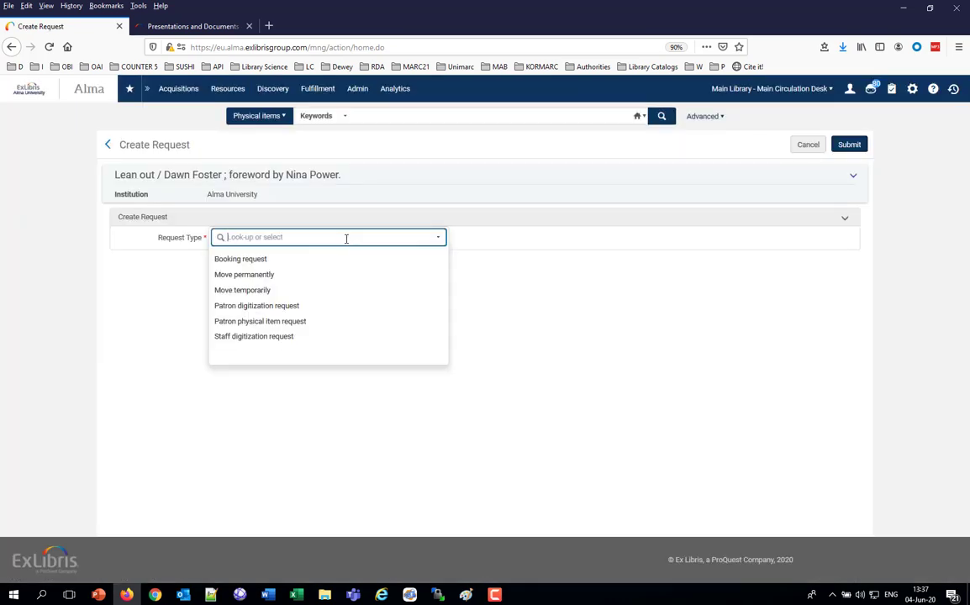
{"action": "left_click", "coordinate": [246, 322]}
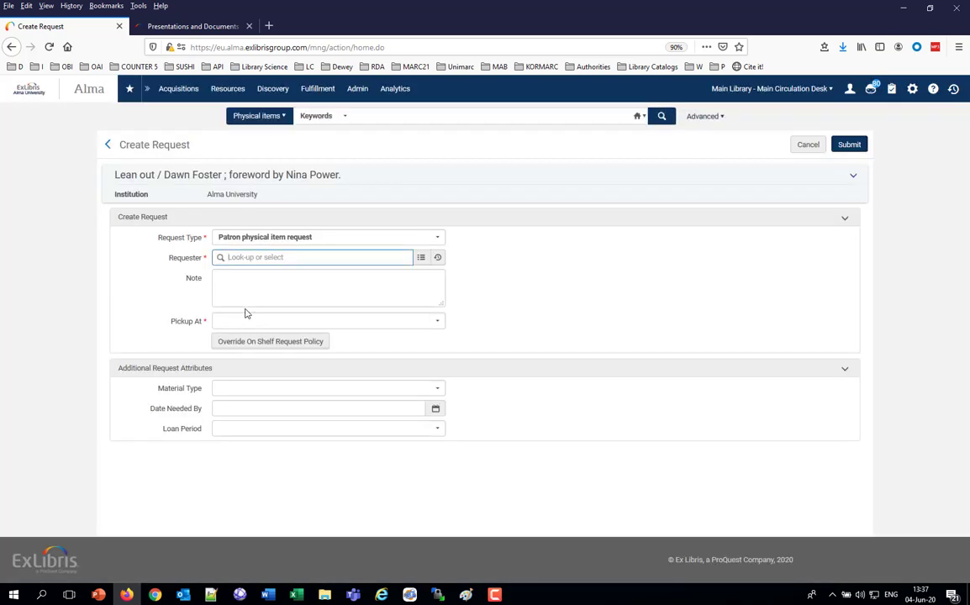
- Select the faculty patron as requester, set pickup at The Main Campus: Main Library, and submit the request
{"action": "type", "text": "all"}
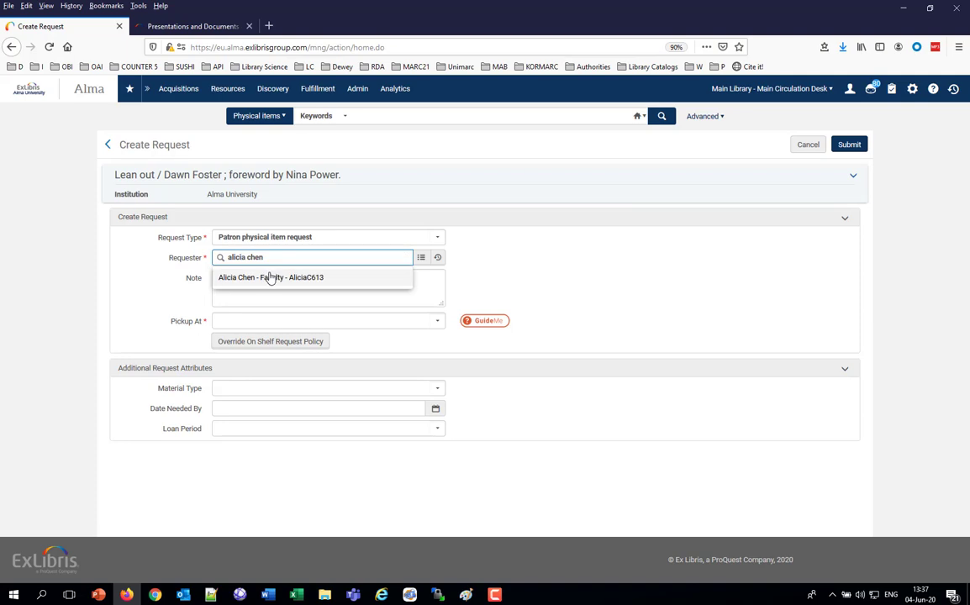
{"action": "left_click", "coordinate": [269, 277]}
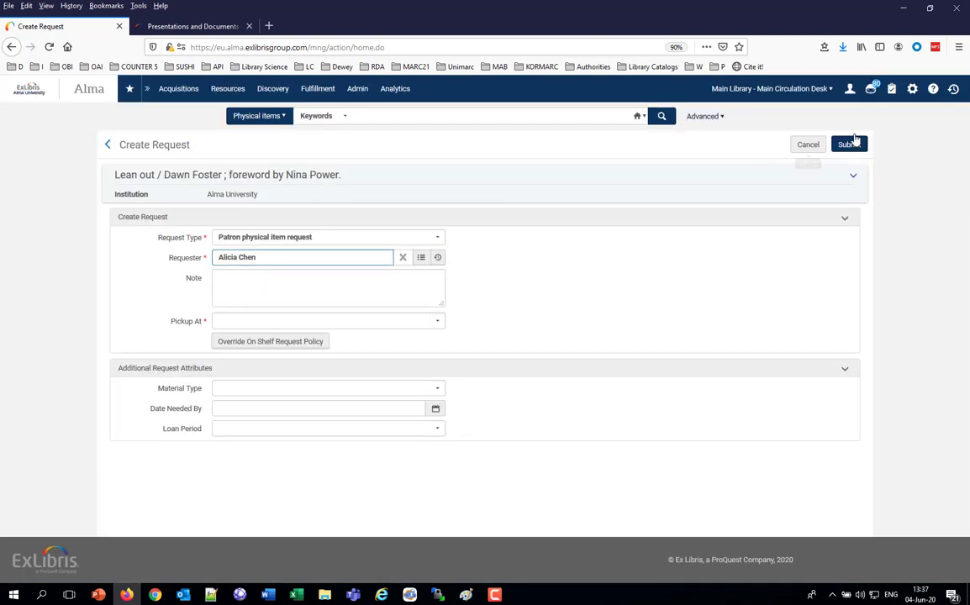
{"action": "left_click", "coordinate": [313, 322]}
{"action": "left_click", "coordinate": [297, 343]}
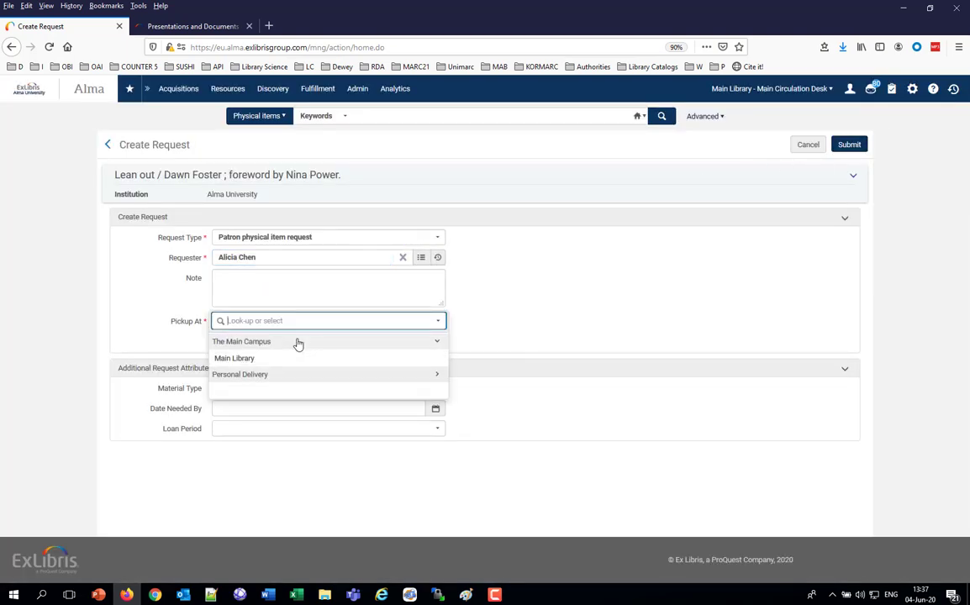
{"action": "left_click", "coordinate": [297, 360]}
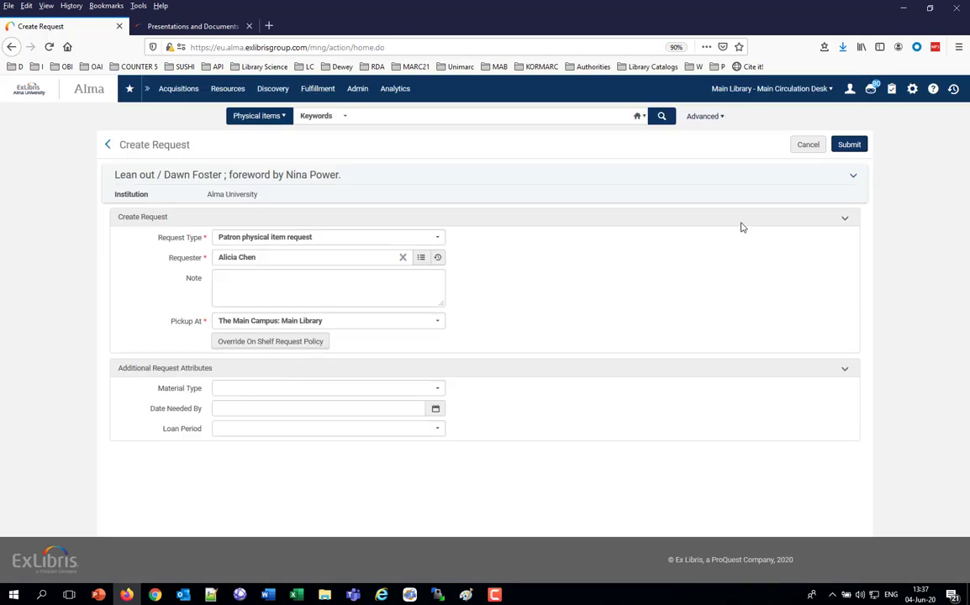
{"action": "left_click", "coordinate": [853, 145]}
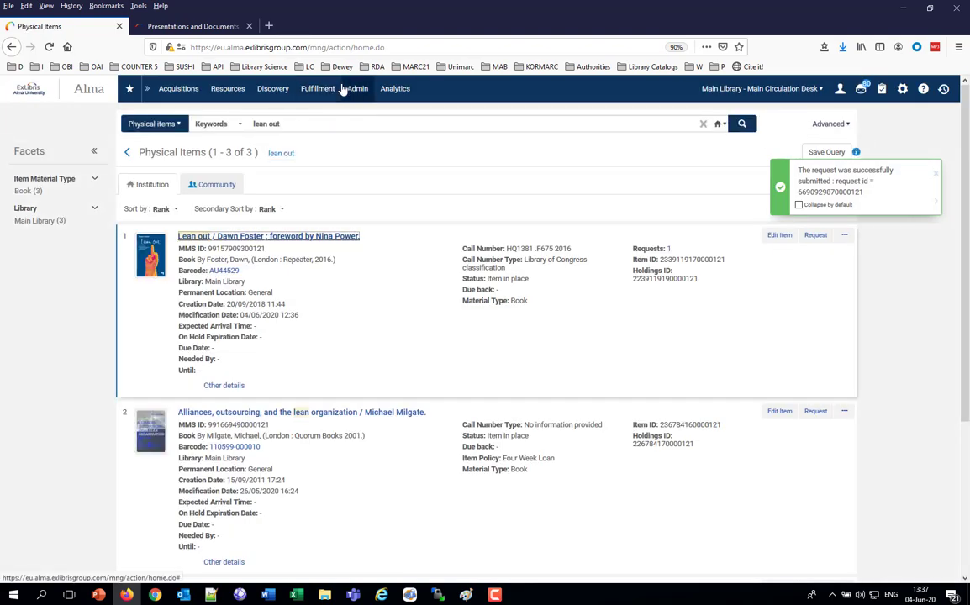
{"action": "mouse_move", "coordinate": [316, 88]}
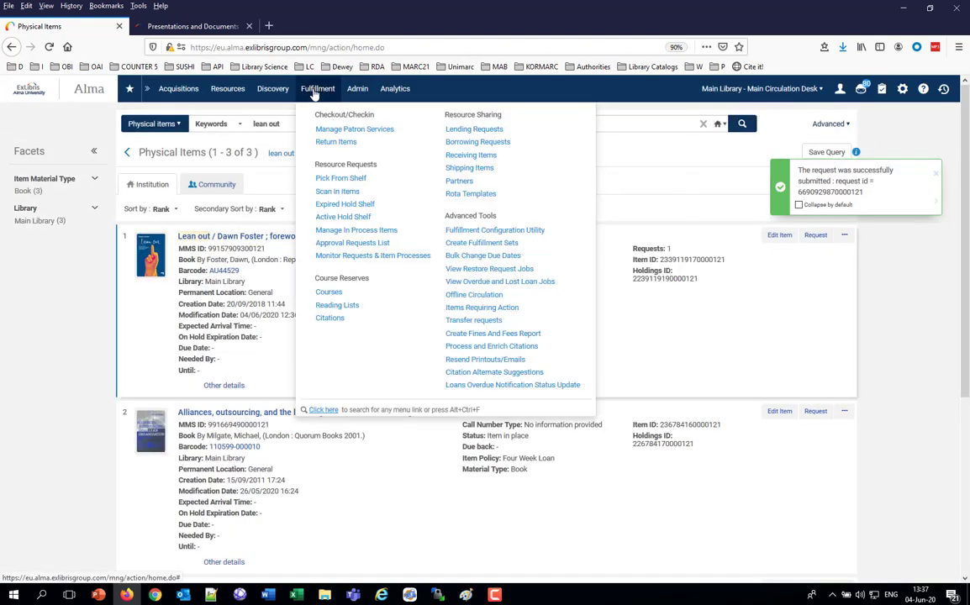
- Print the slip for the requested book "Lean out" from the Pick From Shelf list
{"action": "left_click", "coordinate": [340, 181]}
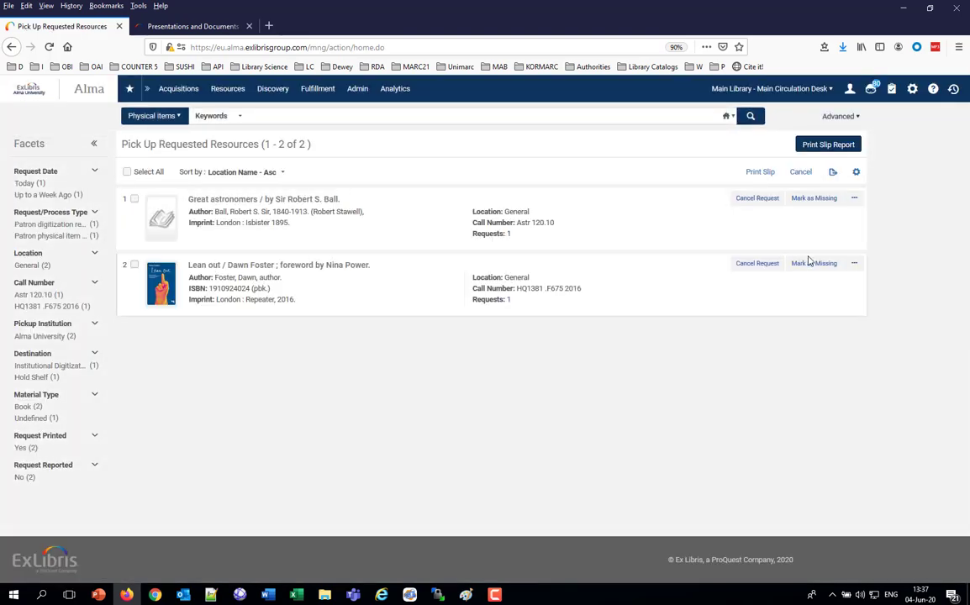
{"action": "left_click", "coordinate": [855, 267]}
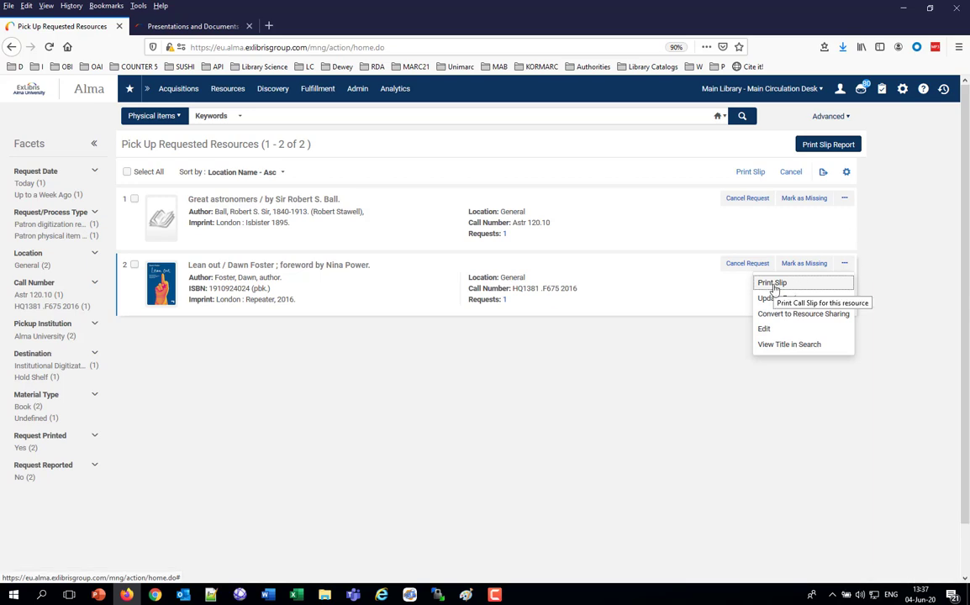
{"action": "left_click", "coordinate": [774, 285]}
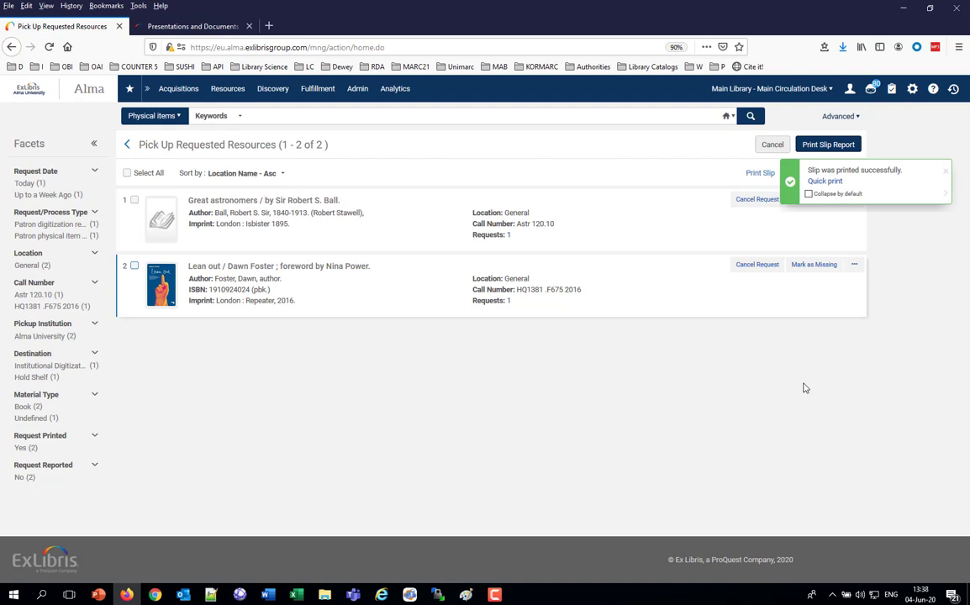
- Search physical items by keyword for the barcode AU44529
{"action": "left_click", "coordinate": [281, 116]}
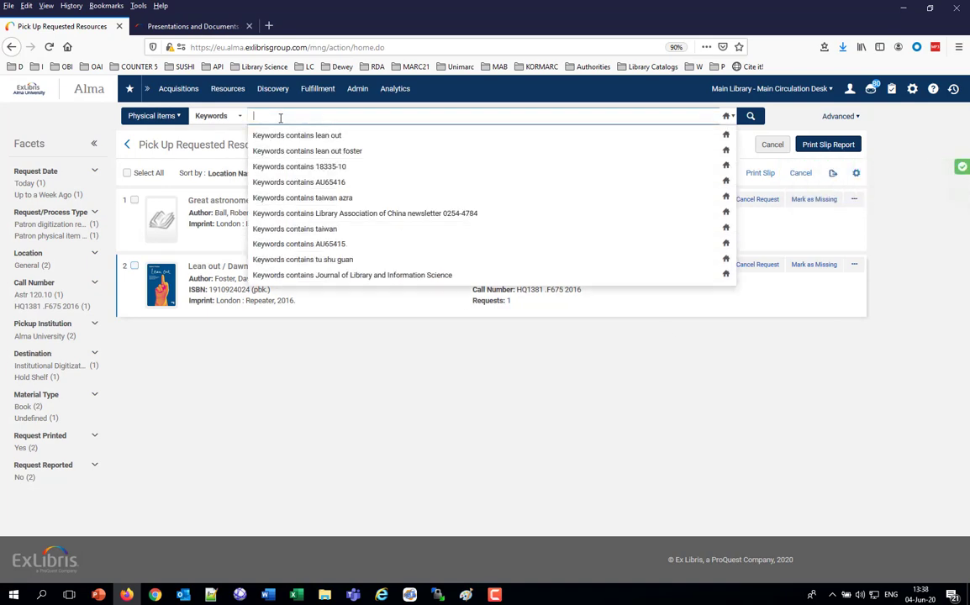
{"action": "type", "text": "AU44529"}
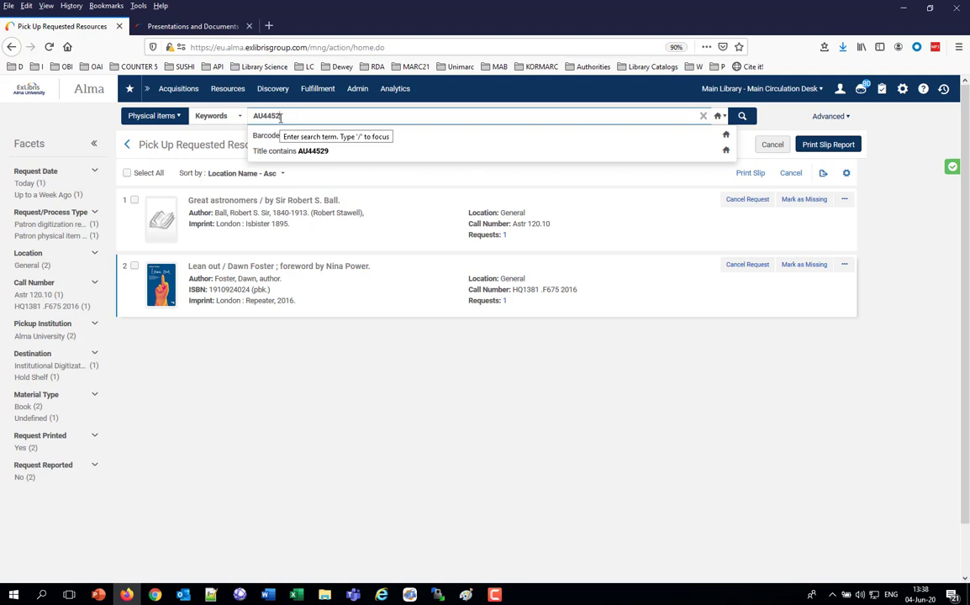
{"action": "key", "text": "BackSpace"}
{"action": "key", "text": "BackSpace"}
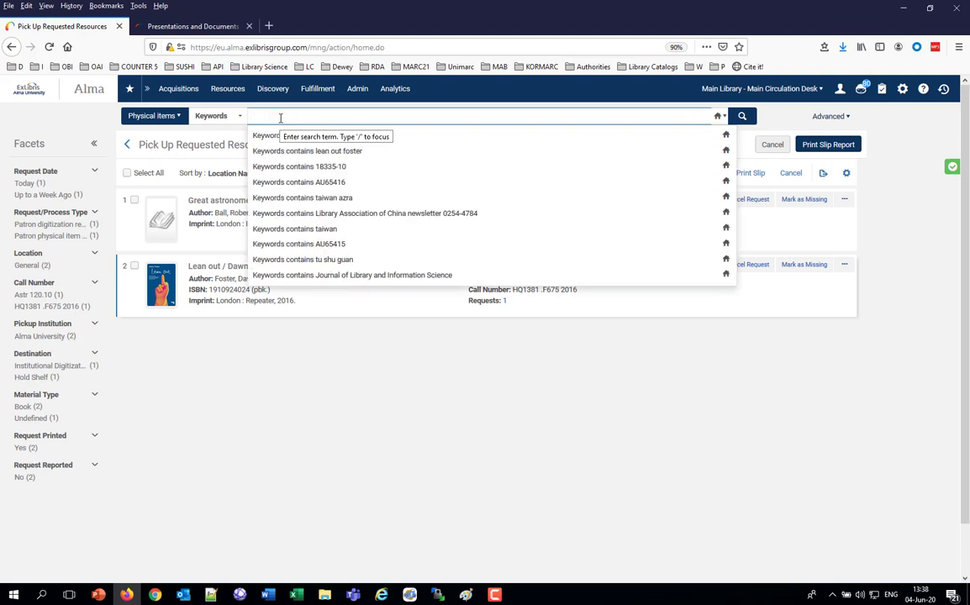
{"action": "type", "text": "AU44529"}
{"action": "key", "text": "Return"}
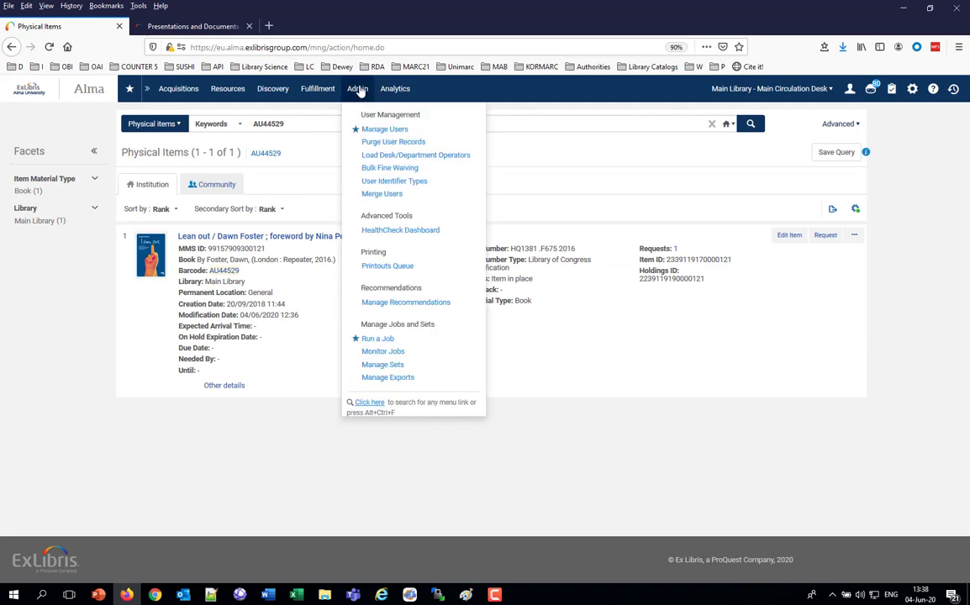
- Scan in the item with barcode AU44529 on the Scan In Items page
{"action": "mouse_move", "coordinate": [306, 87]}
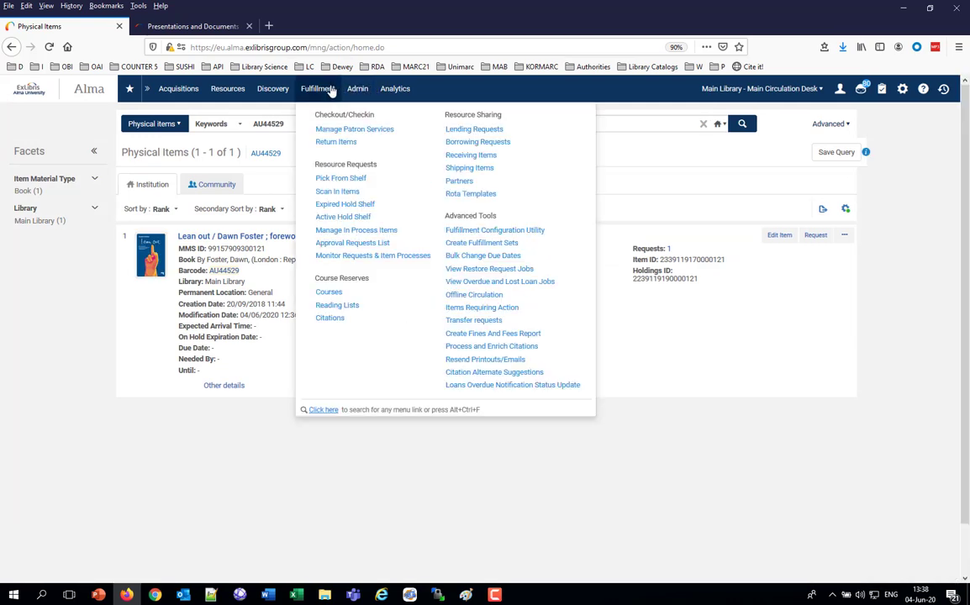
{"action": "left_click", "coordinate": [340, 192]}
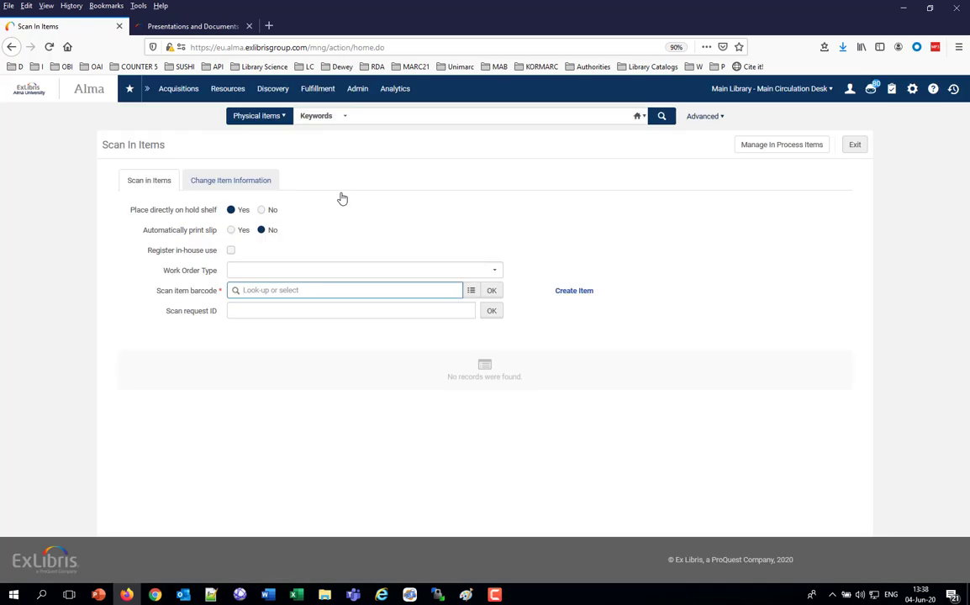
{"action": "type", "text": "AU44529"}
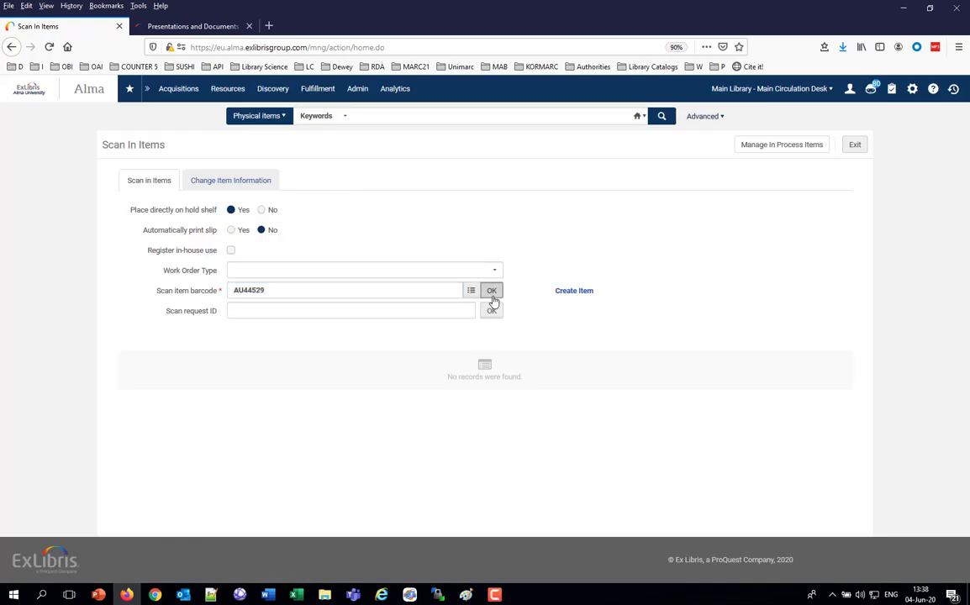
{"action": "left_click", "coordinate": [492, 293]}
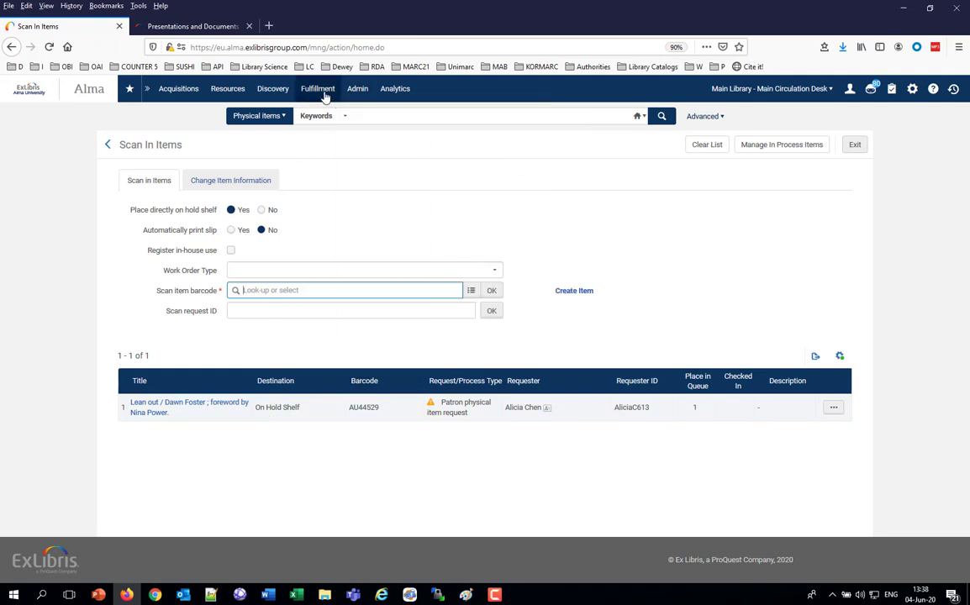
- Open the Printouts Queue and clear its Brand New Printout Queue printer filter
{"action": "left_click", "coordinate": [323, 93]}
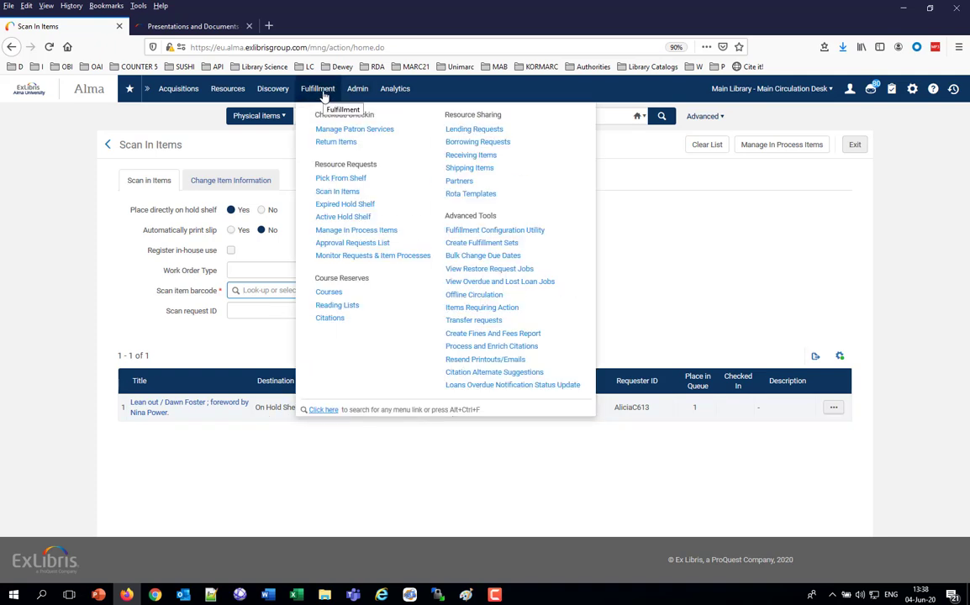
{"action": "mouse_move", "coordinate": [347, 94]}
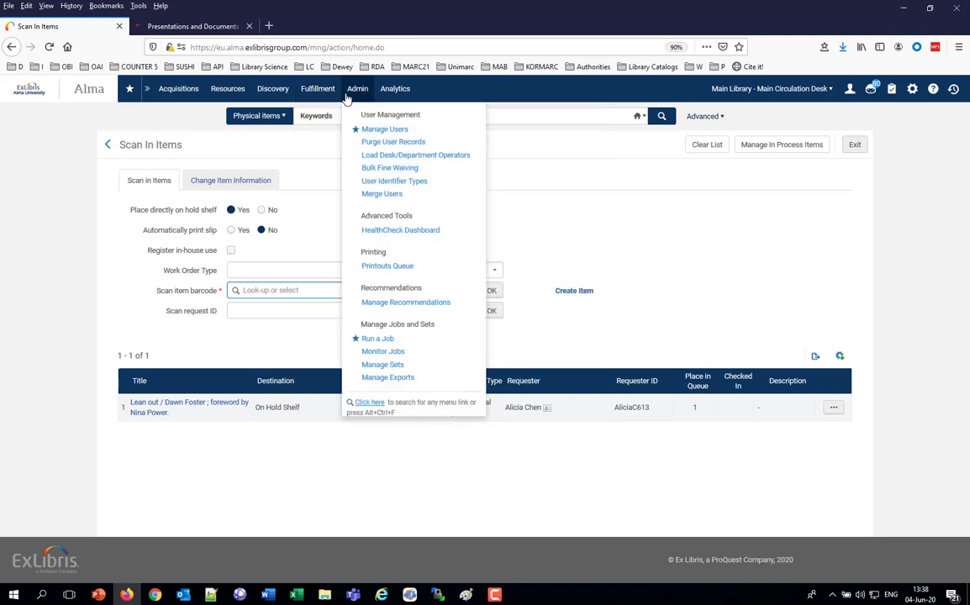
{"action": "left_click", "coordinate": [394, 267]}
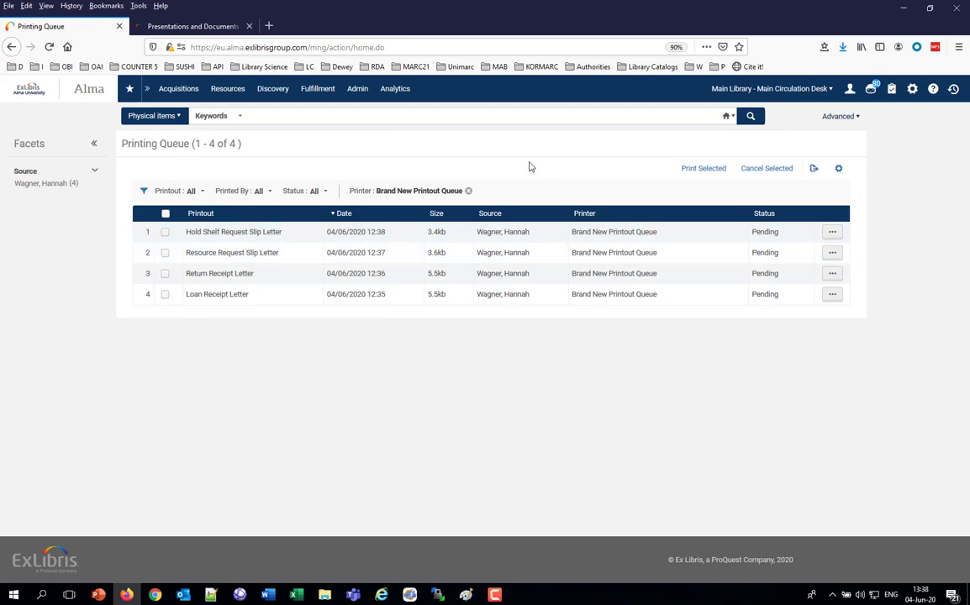
{"action": "left_click", "coordinate": [468, 192]}
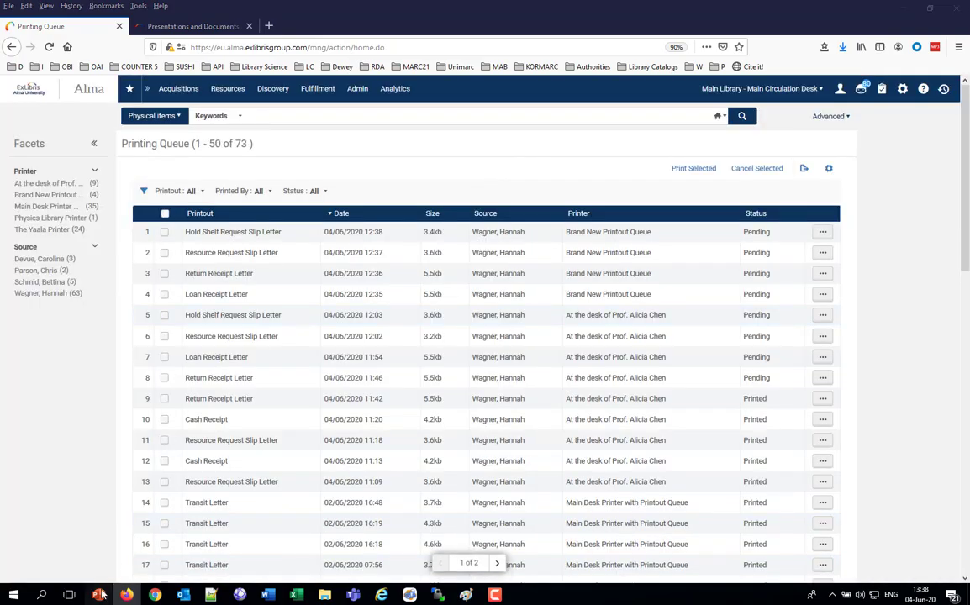
- Switch to the PowerPoint presentation and skim from the Introduction slide to the "Using the Printout Queue" section
{"action": "left_click", "coordinate": [99, 594]}
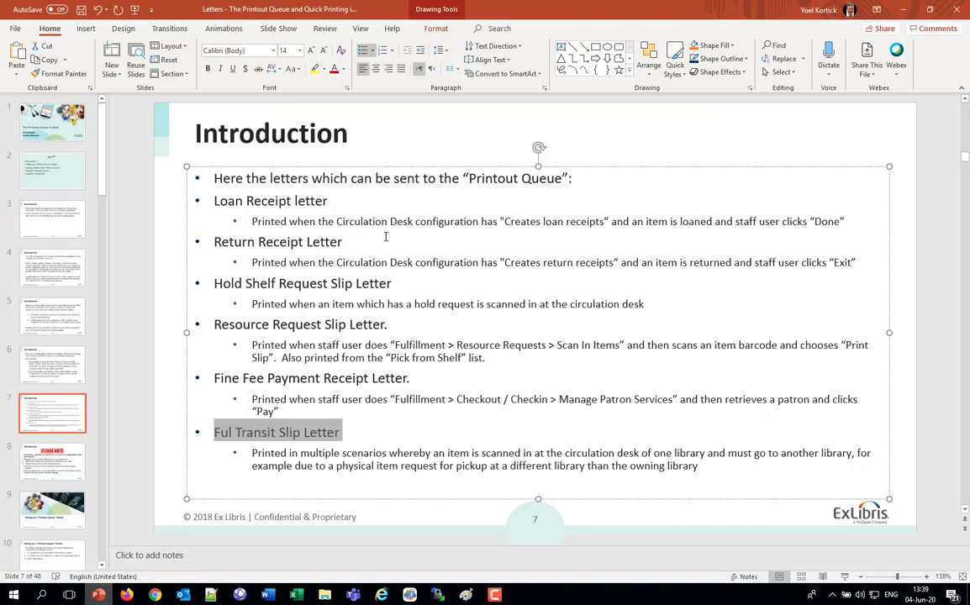
{"action": "scroll", "coordinate": [385, 237], "scroll_direction": "down", "scroll_amount": 8}
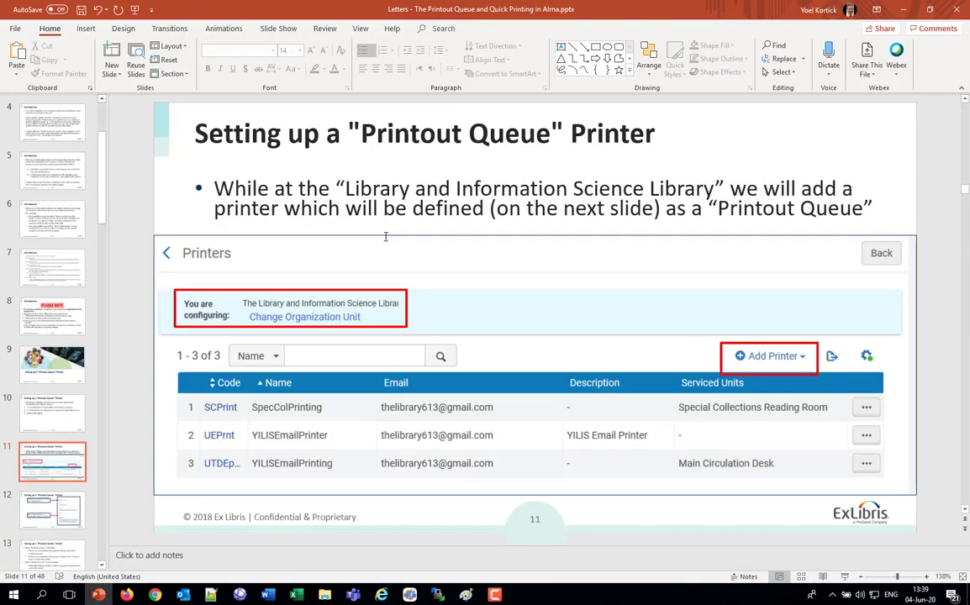
{"action": "scroll", "coordinate": [385, 237], "scroll_direction": "down", "scroll_amount": 3}
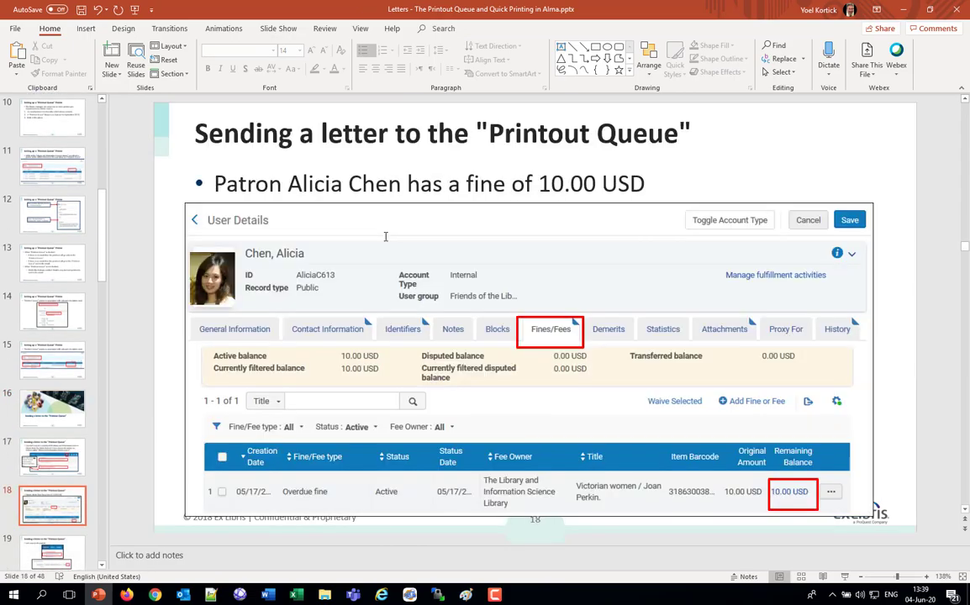
{"action": "scroll", "coordinate": [385, 237], "scroll_direction": "down", "scroll_amount": 6}
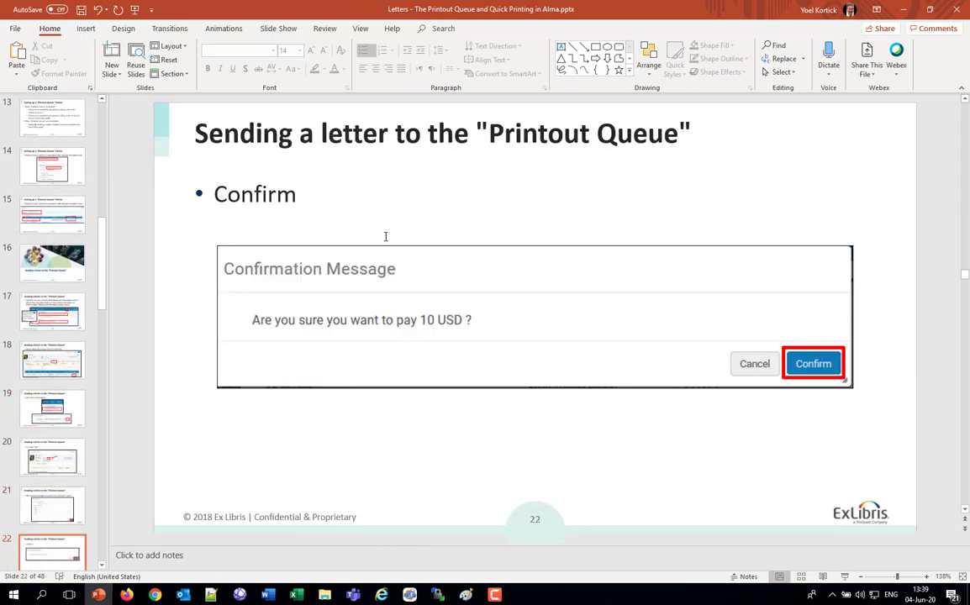
{"action": "scroll", "coordinate": [386, 237], "scroll_direction": "down", "scroll_amount": 10}
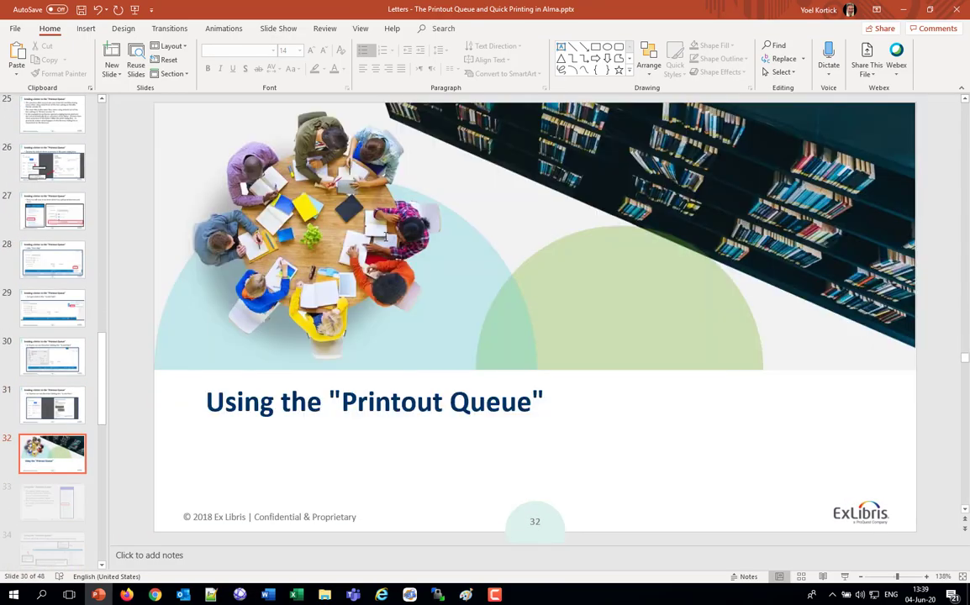
{"action": "scroll", "coordinate": [386, 237], "scroll_direction": "up", "scroll_amount": 2}
{"action": "scroll", "coordinate": [386, 236], "scroll_direction": "down", "scroll_amount": 1}
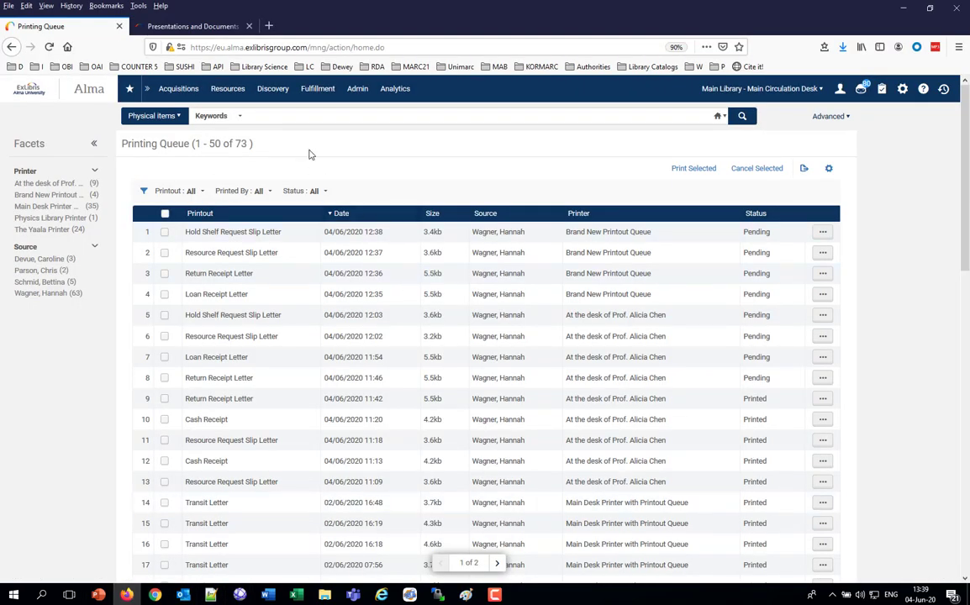
- Return to Alma in Firefox, reopen the Printouts Queue and filter it to the printer Brand New Printout Queue
{"action": "mouse_move", "coordinate": [357, 90]}
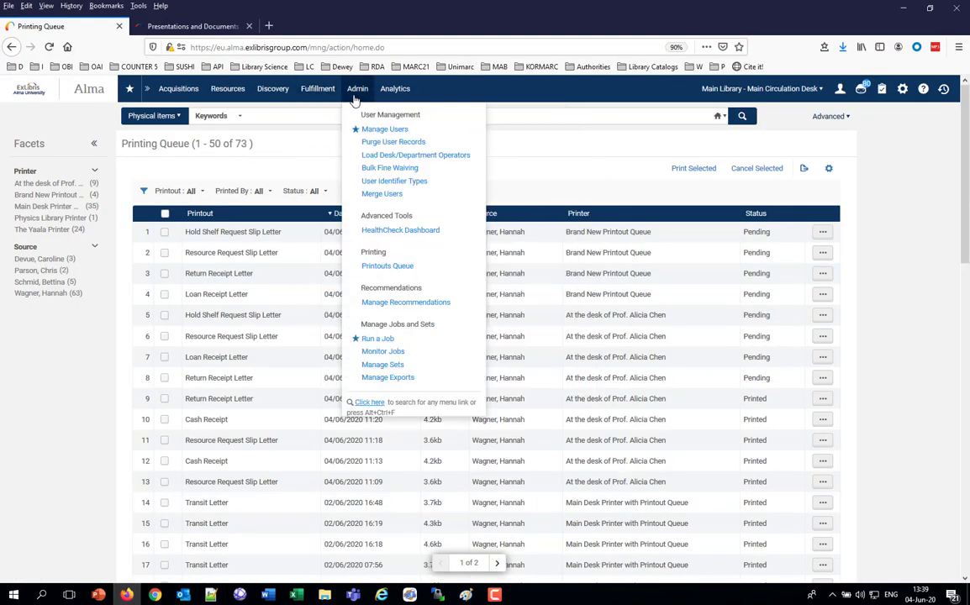
{"action": "left_click", "coordinate": [383, 267]}
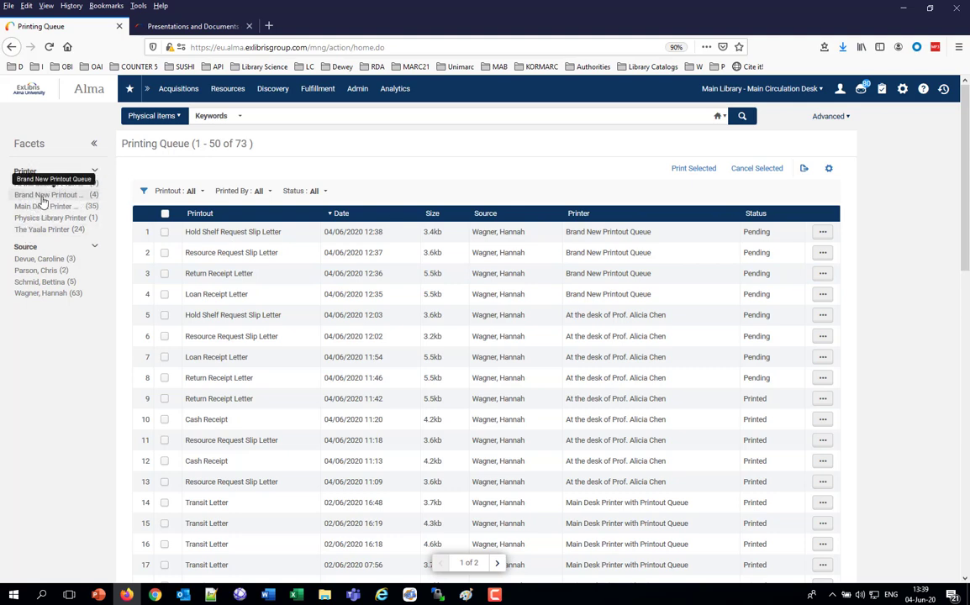
{"action": "left_click", "coordinate": [43, 199]}
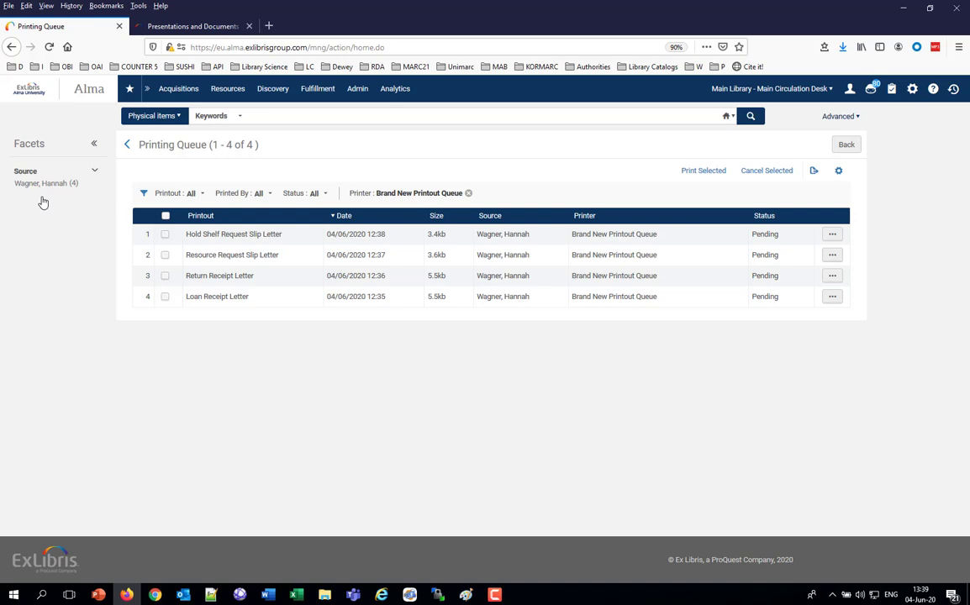
- Filter the printing queue by Hold Shelf Request Slip Letter and reset the Printout filter to All
{"action": "left_click", "coordinate": [191, 194]}
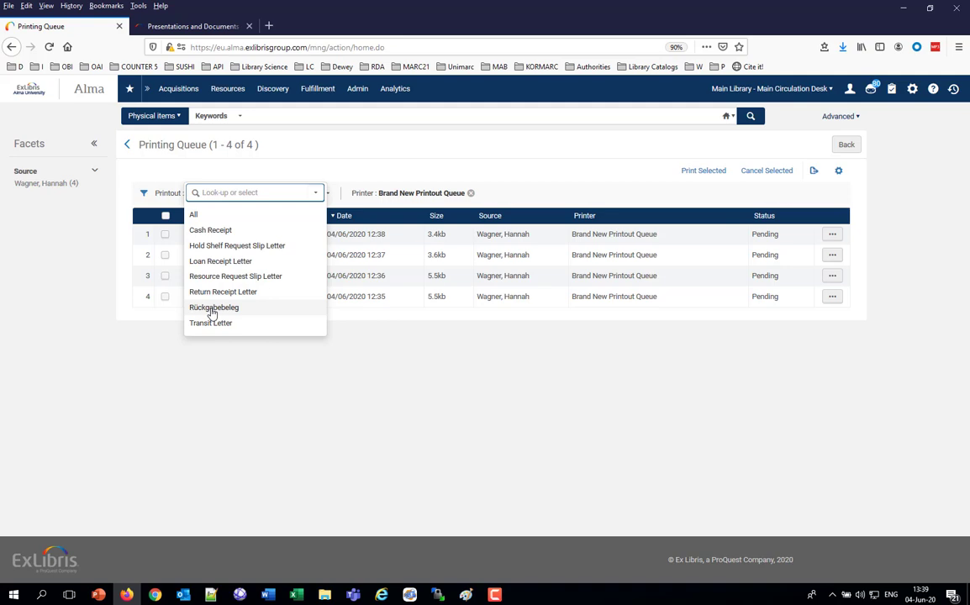
{"action": "left_click", "coordinate": [228, 246]}
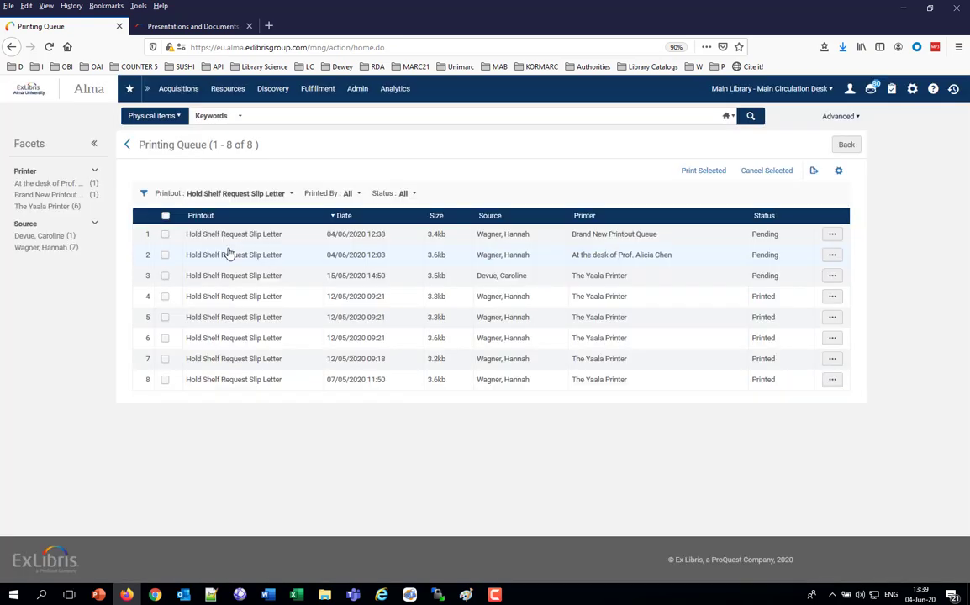
{"action": "left_click", "coordinate": [251, 195]}
{"action": "left_click", "coordinate": [191, 216]}
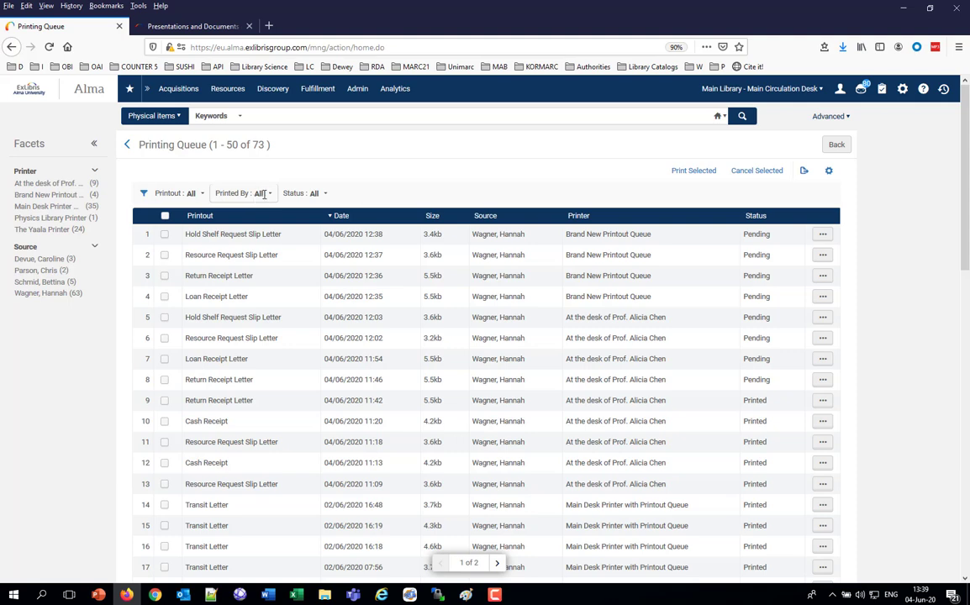
- Examine the available options of the Printed By and Status filters, leaving both set to All
{"action": "left_click", "coordinate": [261, 194]}
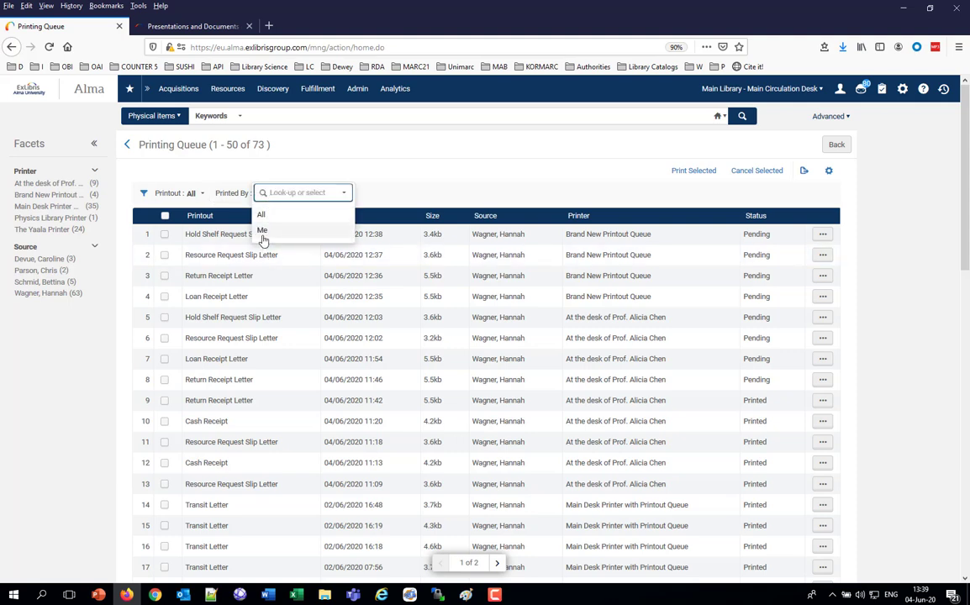
{"action": "left_click", "coordinate": [433, 183]}
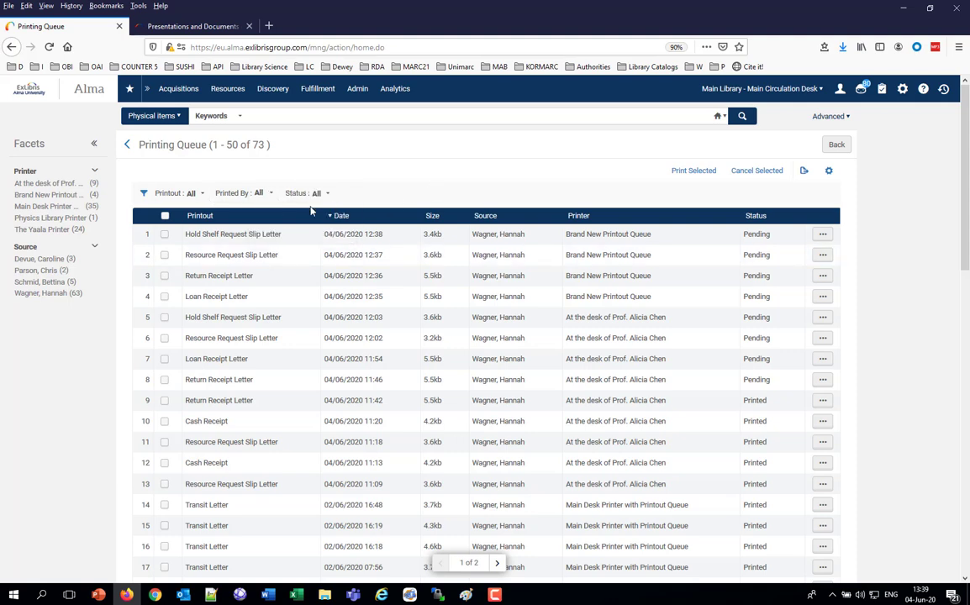
{"action": "left_click", "coordinate": [311, 194]}
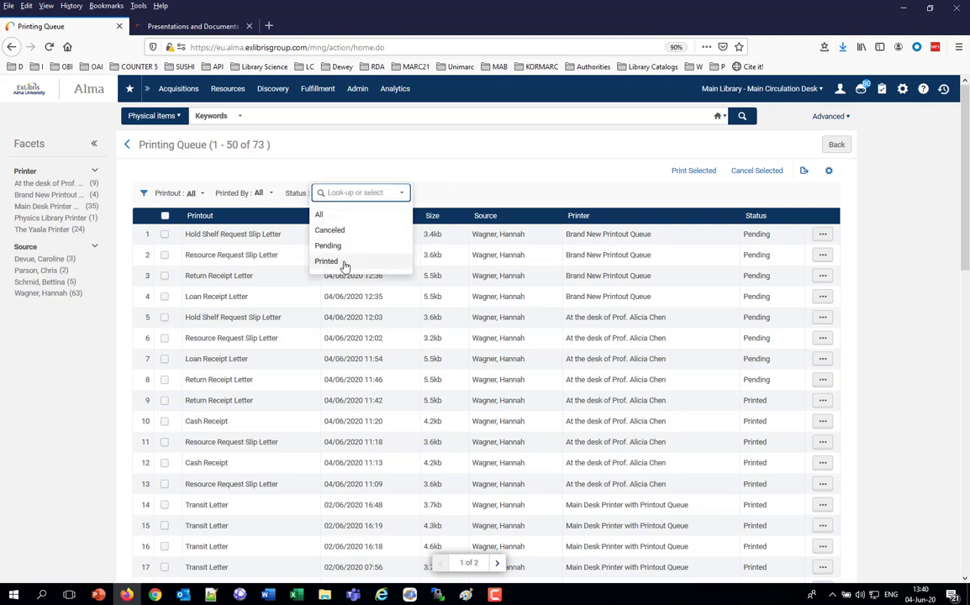
{"action": "left_click", "coordinate": [443, 181]}
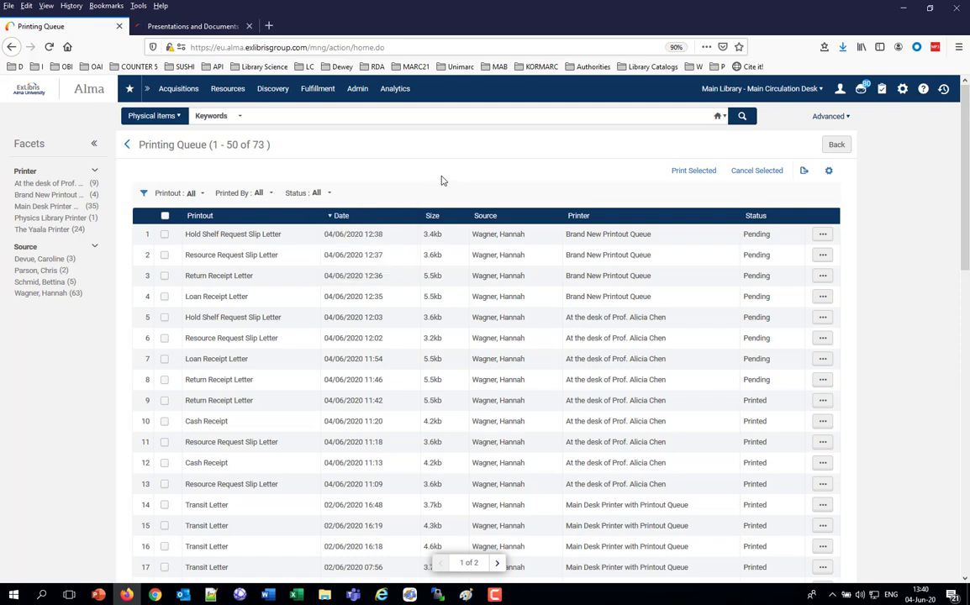
- Filter the queue to Brand New Printout Queue, send its Hold Shelf Request Slip Letter to print, and close the system print dialog
{"action": "left_click", "coordinate": [53, 195]}
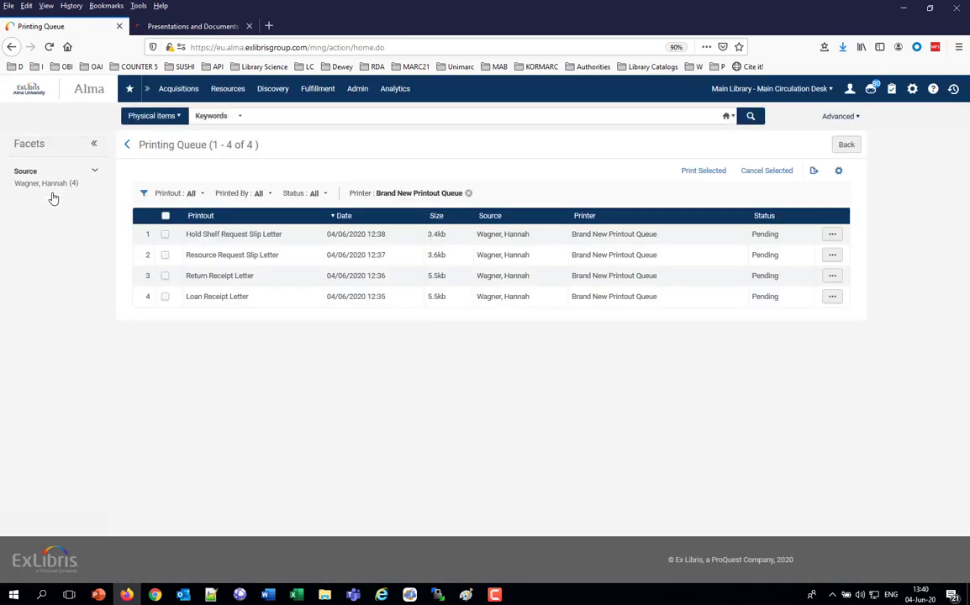
{"action": "left_click", "coordinate": [832, 236]}
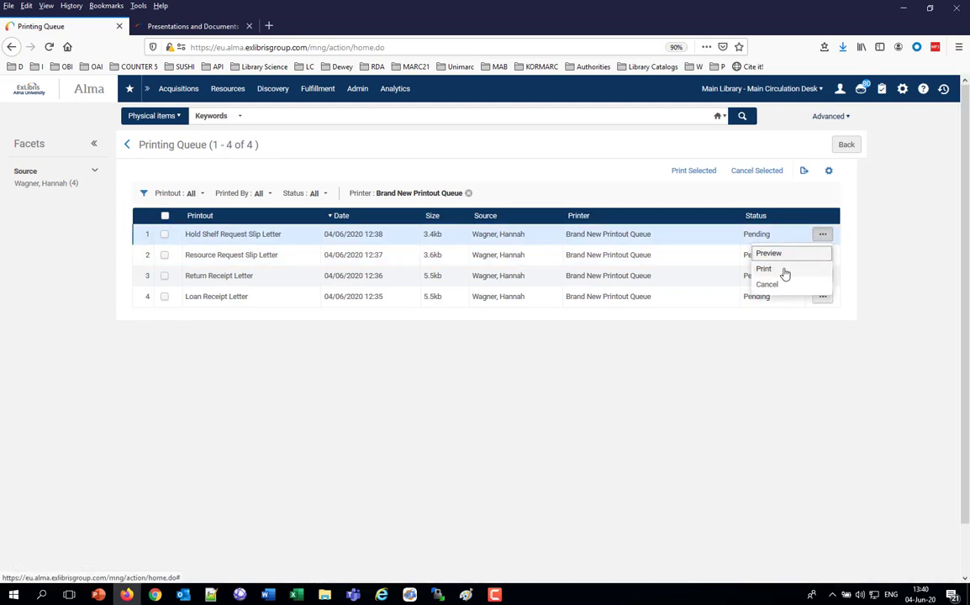
{"action": "left_click", "coordinate": [767, 271]}
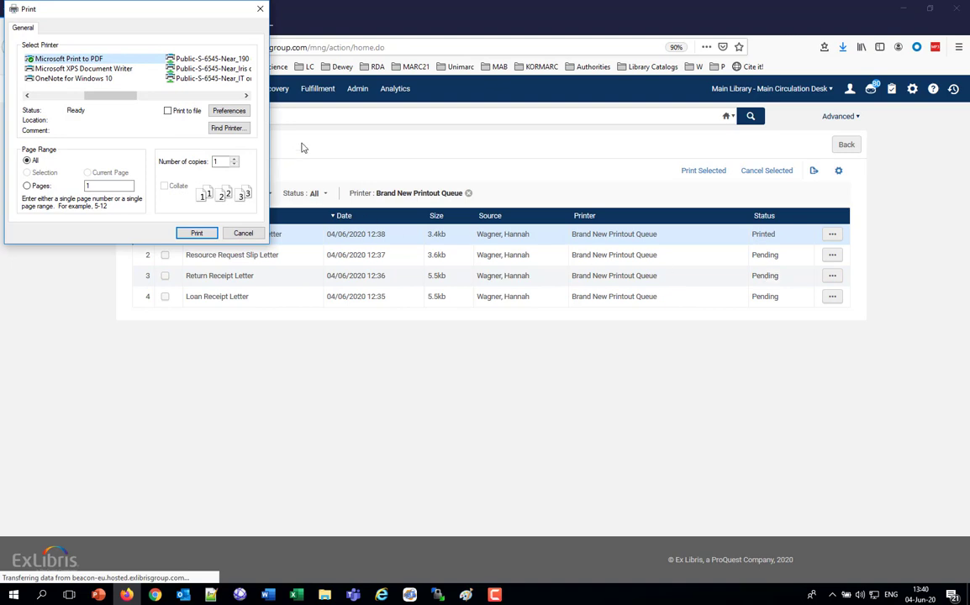
{"action": "left_click", "coordinate": [261, 7]}
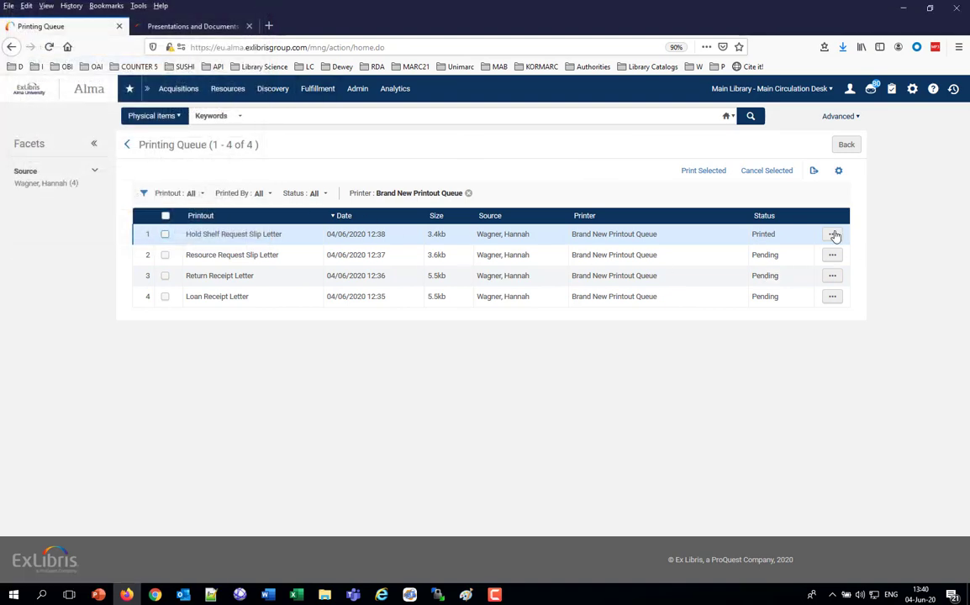
- Open the preview of the pending Resource Request Slip Letter in the Brand New Printout Queue and read it through
{"action": "left_click", "coordinate": [833, 234]}
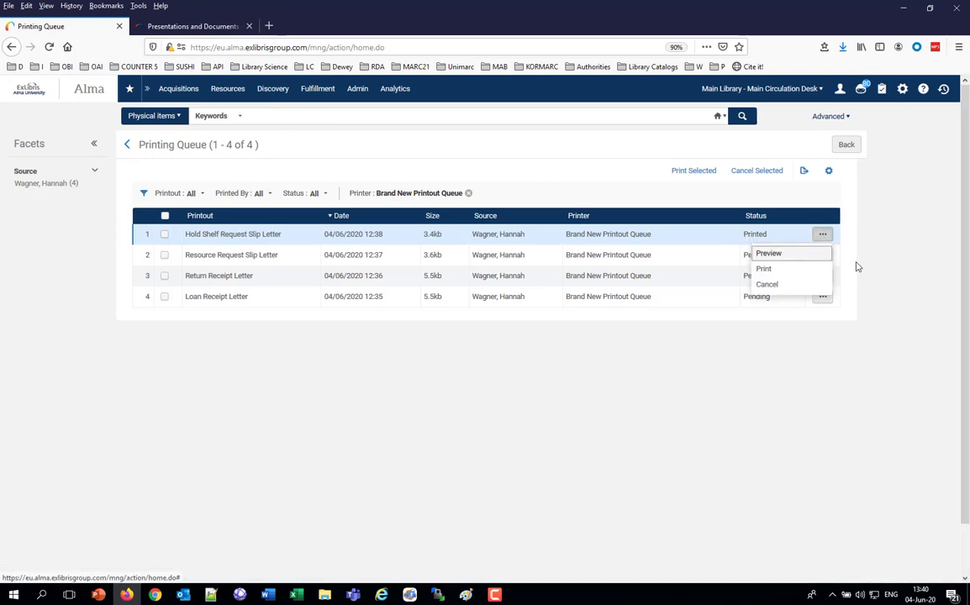
{"action": "left_click", "coordinate": [870, 305]}
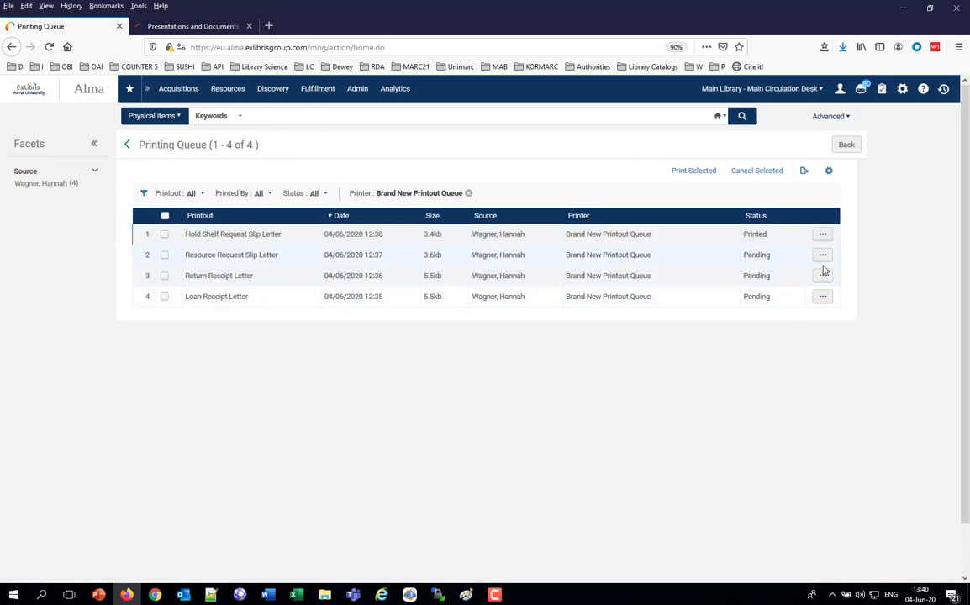
{"action": "left_click", "coordinate": [824, 257]}
{"action": "left_click", "coordinate": [768, 279]}
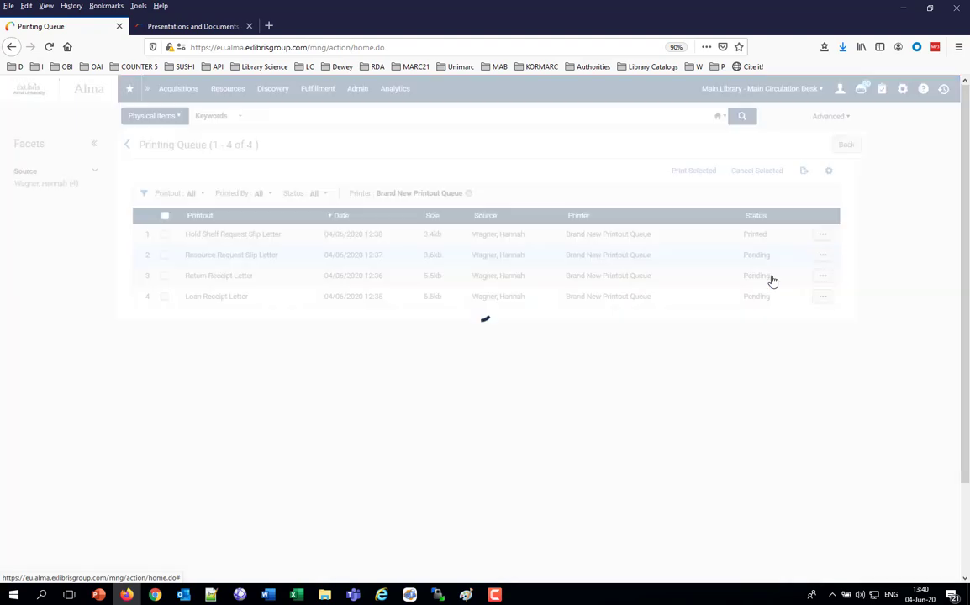
{"action": "scroll", "coordinate": [587, 288], "scroll_direction": "down", "scroll_amount": 2}
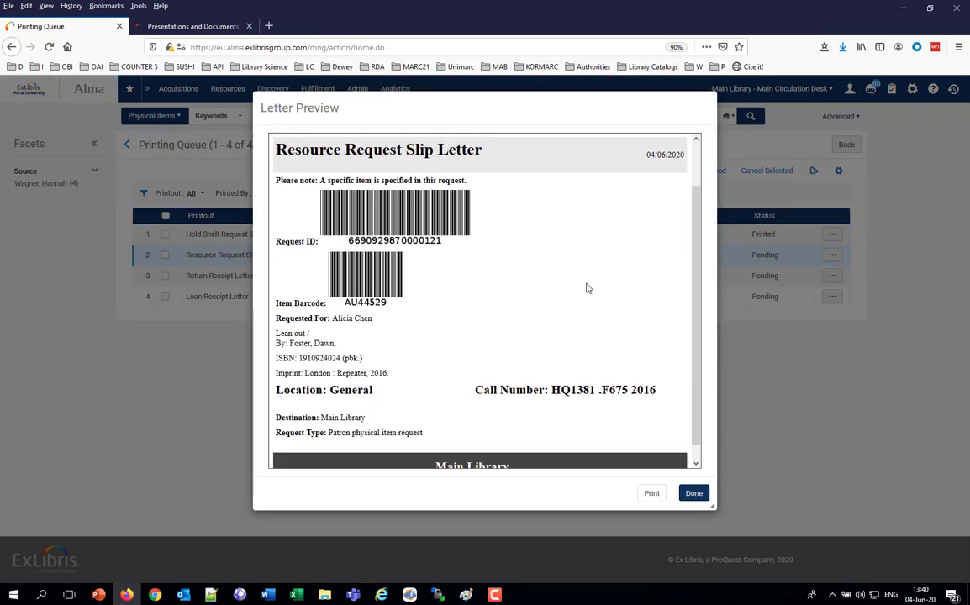
{"action": "scroll", "coordinate": [585, 290], "scroll_direction": "up", "scroll_amount": 1}
{"action": "scroll", "coordinate": [588, 337], "scroll_direction": "down", "scroll_amount": 1}
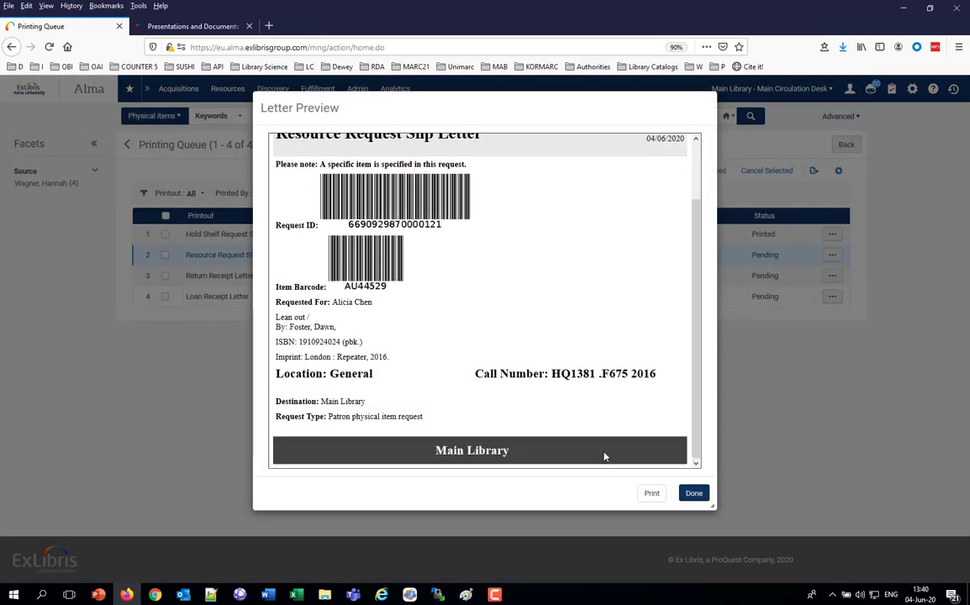
- Send the previewed Resource Request Slip Letter to print, and close the system print dialog and the letter preview
{"action": "left_click", "coordinate": [652, 494]}
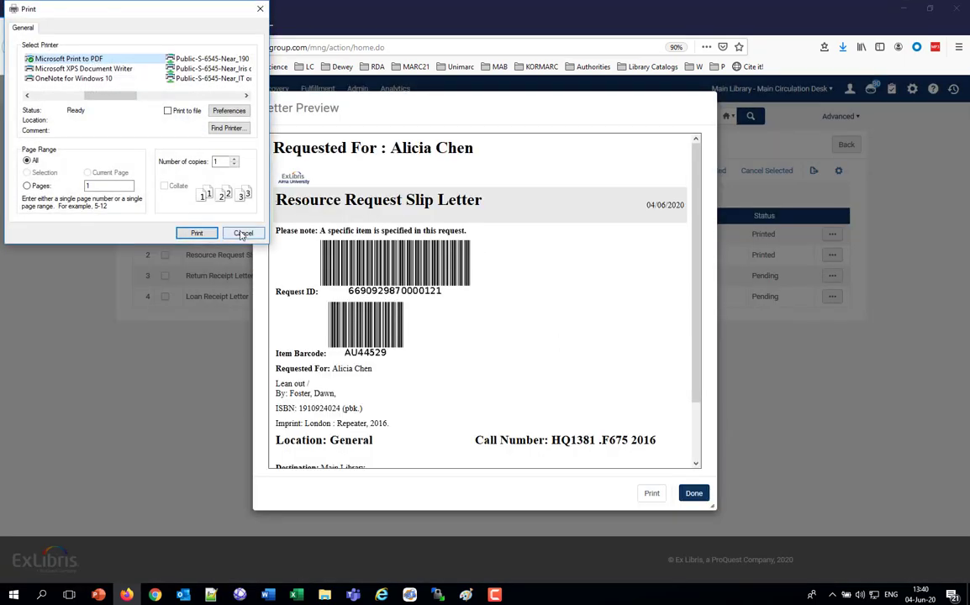
{"action": "left_click", "coordinate": [197, 233]}
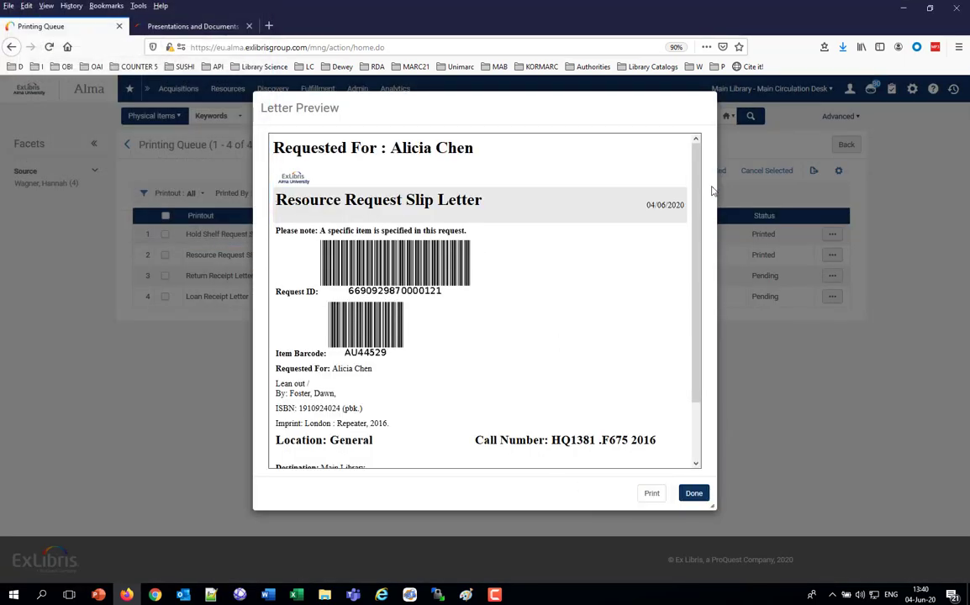
{"action": "left_click", "coordinate": [694, 496]}
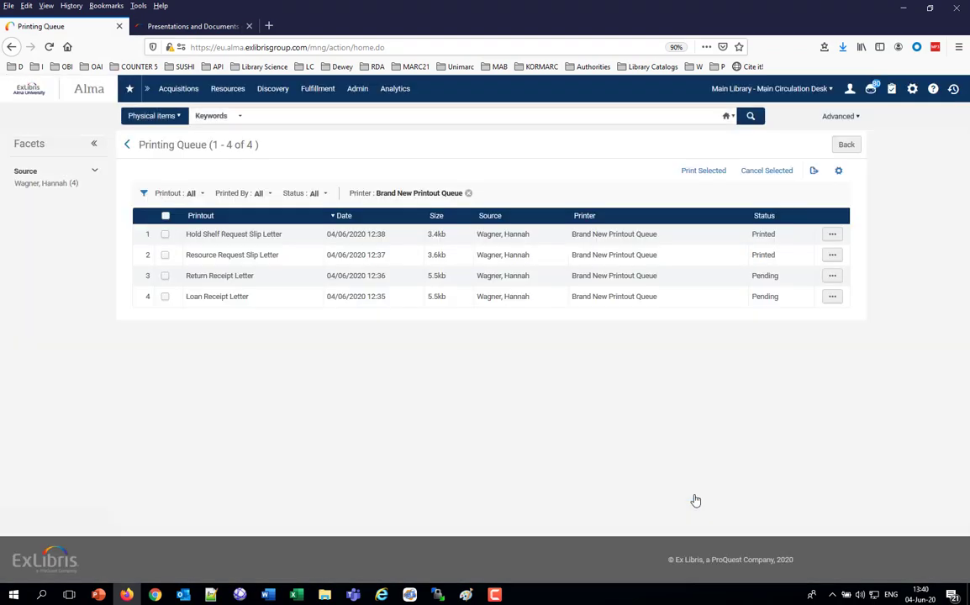
- Cancel the pending Return Receipt Letter printout and confirm the cancellation
{"action": "left_click", "coordinate": [833, 279]}
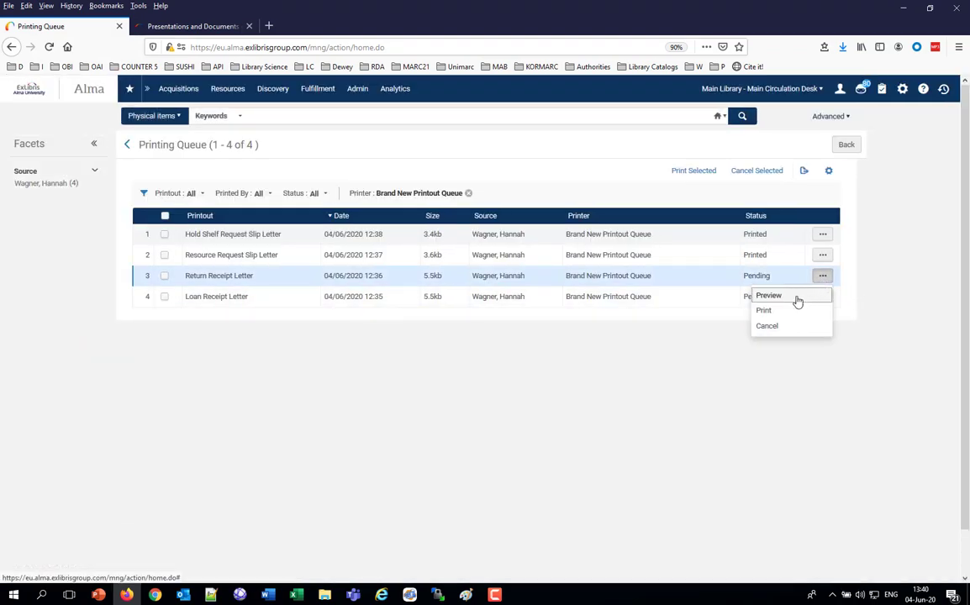
{"action": "left_click", "coordinate": [764, 331]}
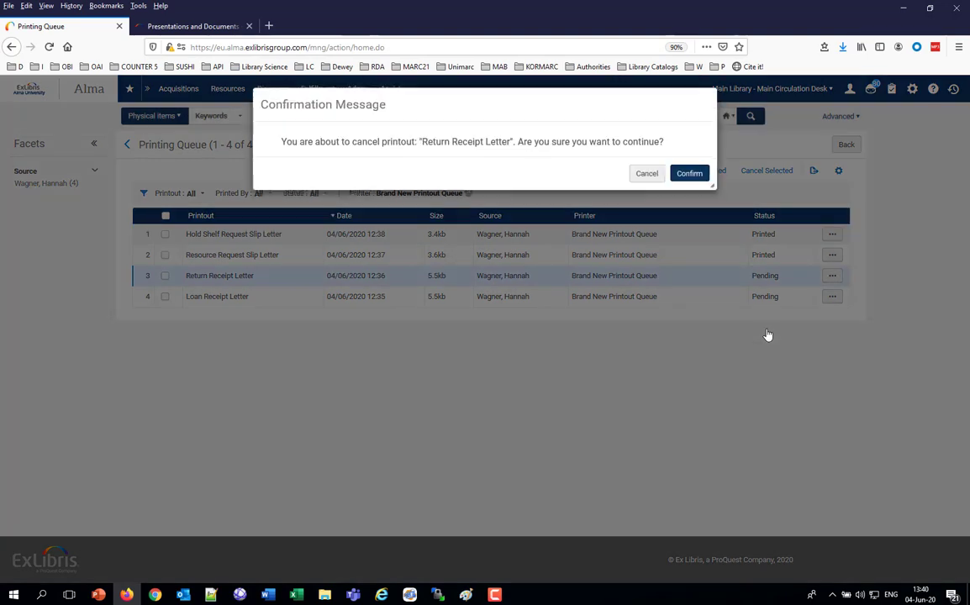
{"action": "left_click", "coordinate": [683, 178]}
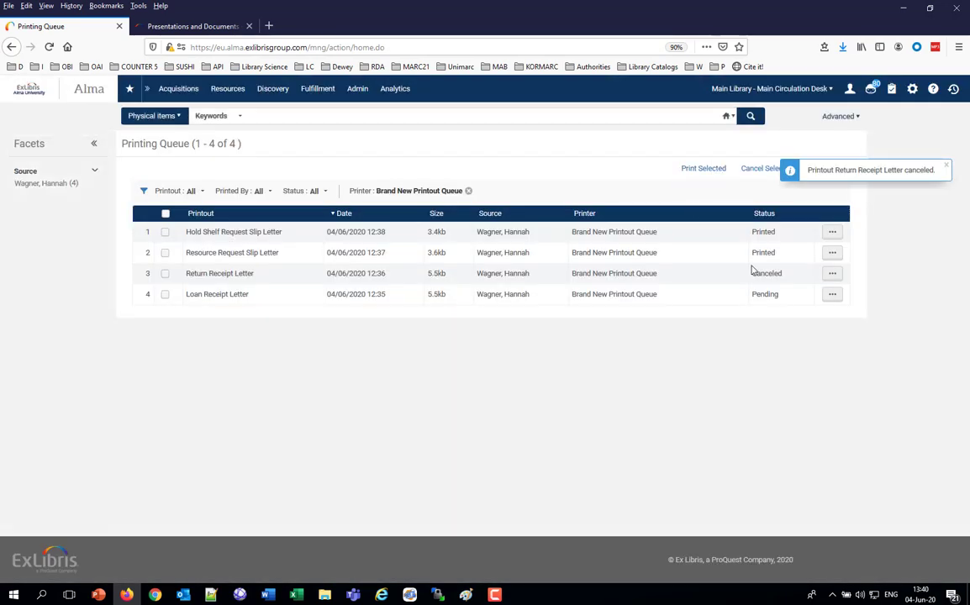
{"action": "left_click", "coordinate": [832, 296]}
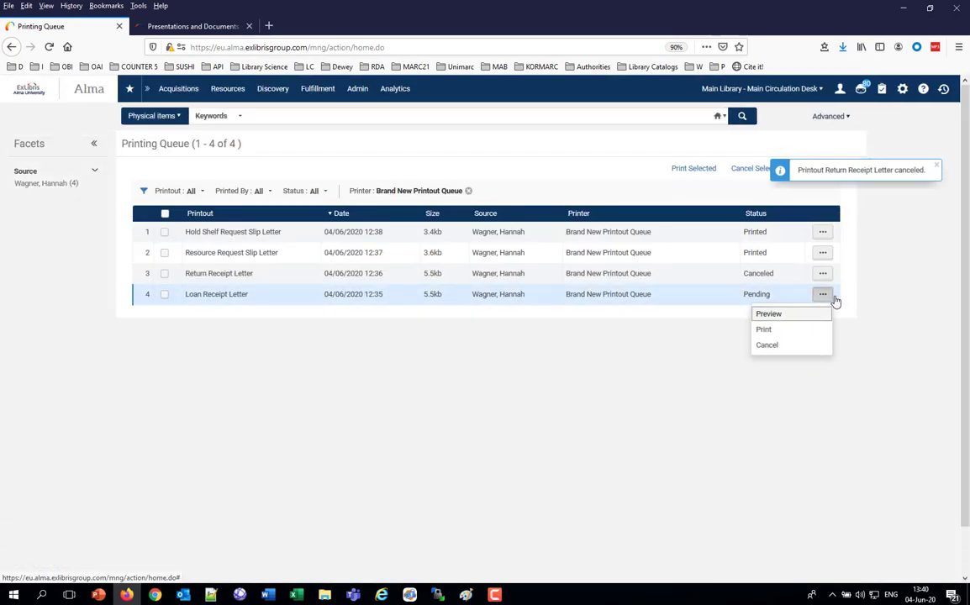
{"action": "left_click", "coordinate": [858, 395]}
- Filter the printing queue by status Canceled and printer Brand New Printout Queue, and reset the Status filter to All
{"action": "left_click", "coordinate": [267, 192]}
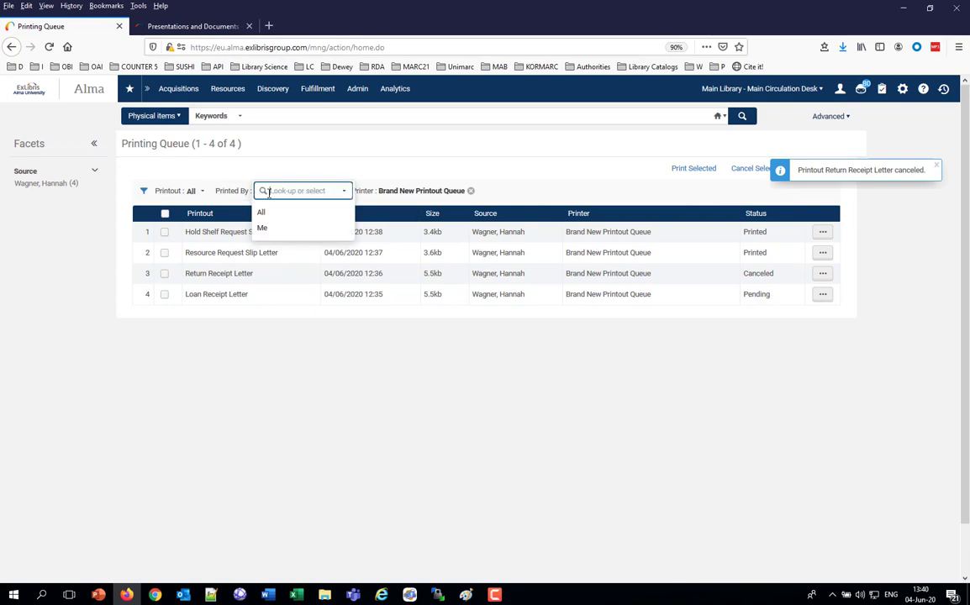
{"action": "left_click", "coordinate": [377, 382]}
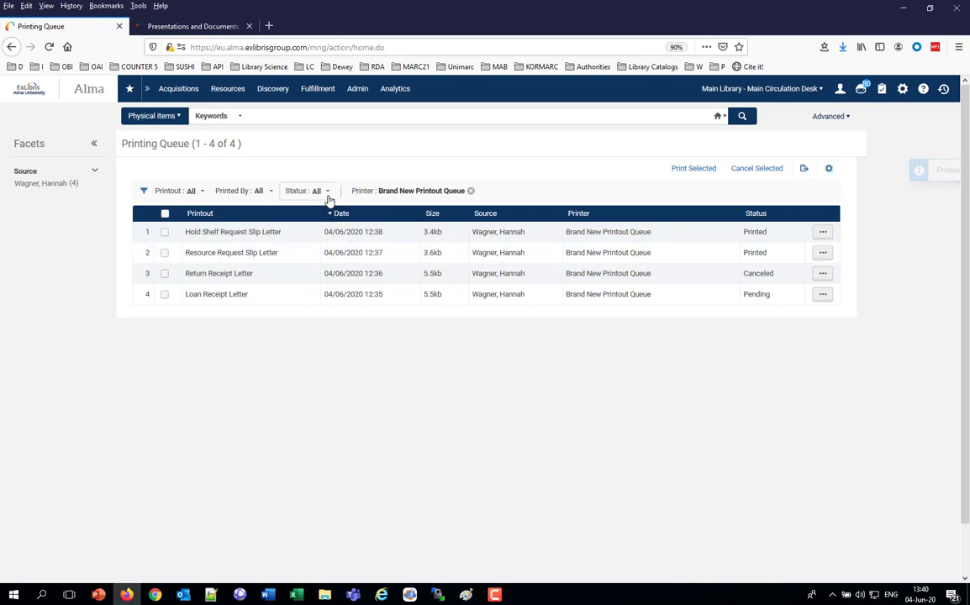
{"action": "left_click", "coordinate": [328, 193]}
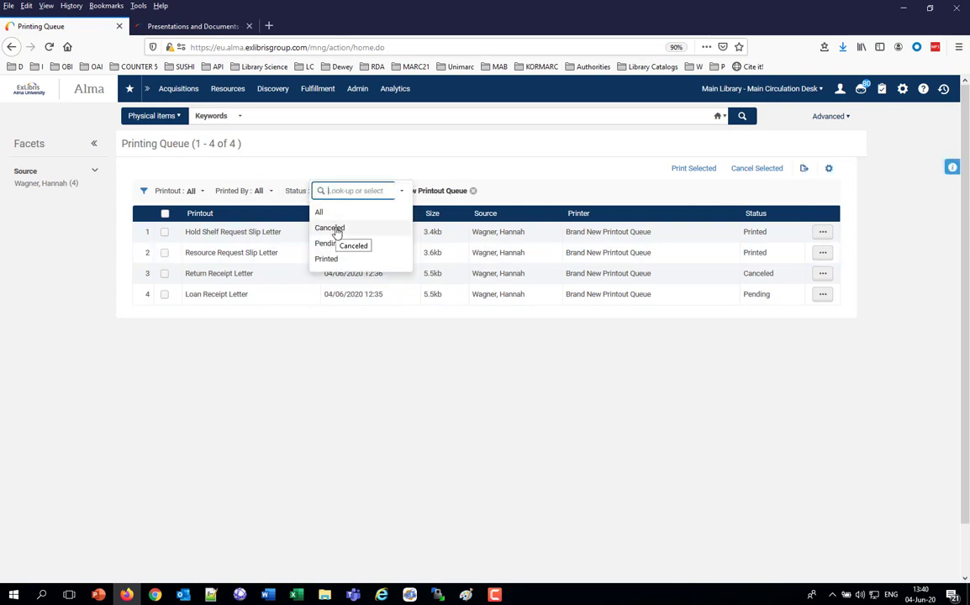
{"action": "left_click", "coordinate": [336, 229]}
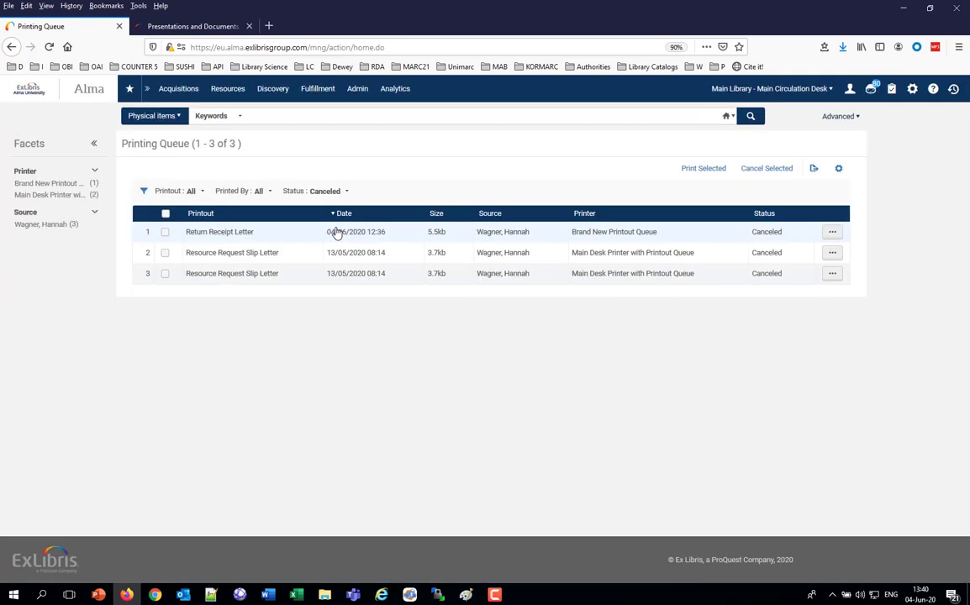
{"action": "left_click", "coordinate": [55, 183]}
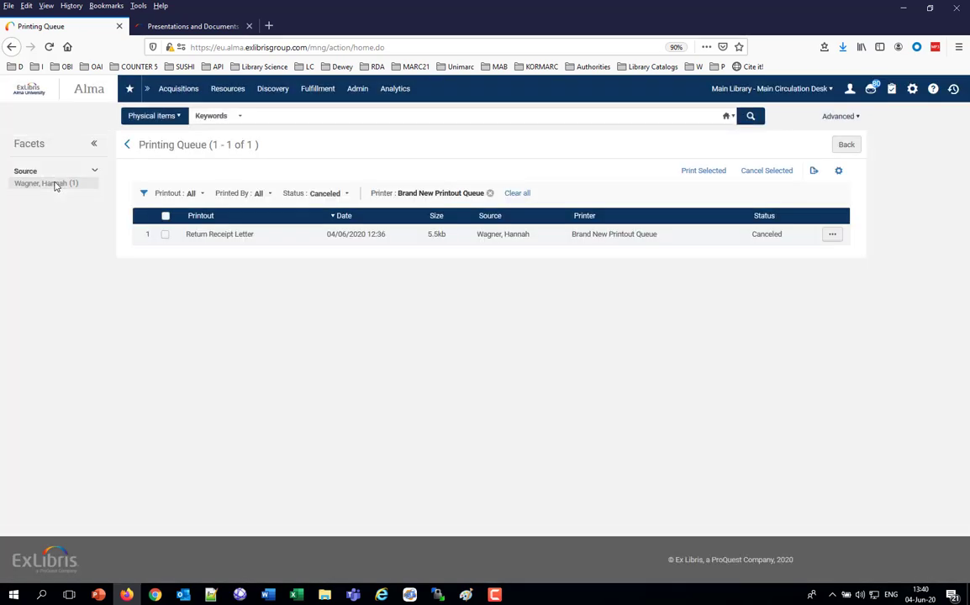
{"action": "left_click", "coordinate": [346, 193]}
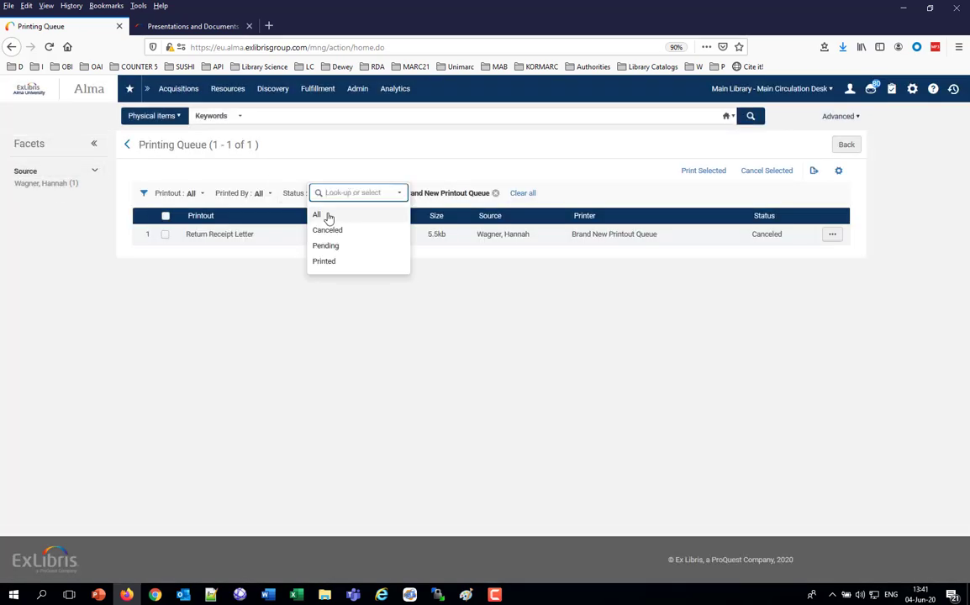
{"action": "left_click", "coordinate": [327, 216]}
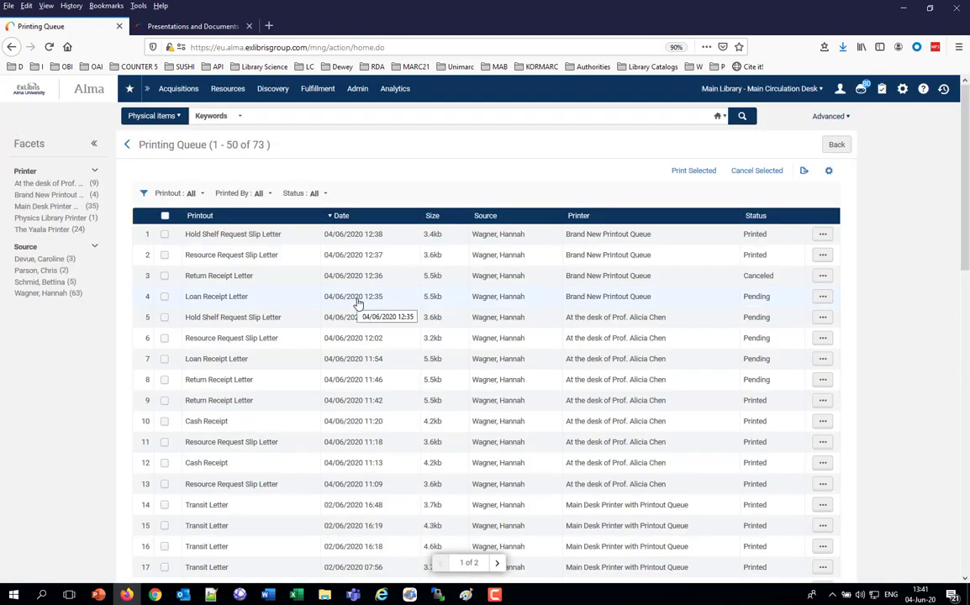